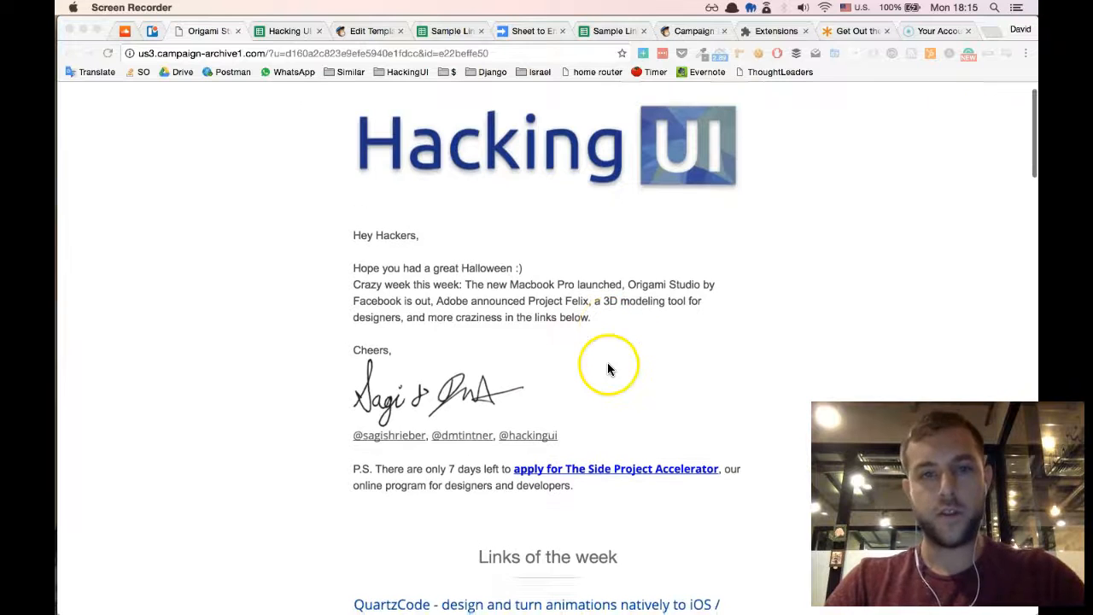
- Look through the archived Hacking UI newsletter, examining the tagged entries under Links of the week
scroll(641, 362, "down", 1)
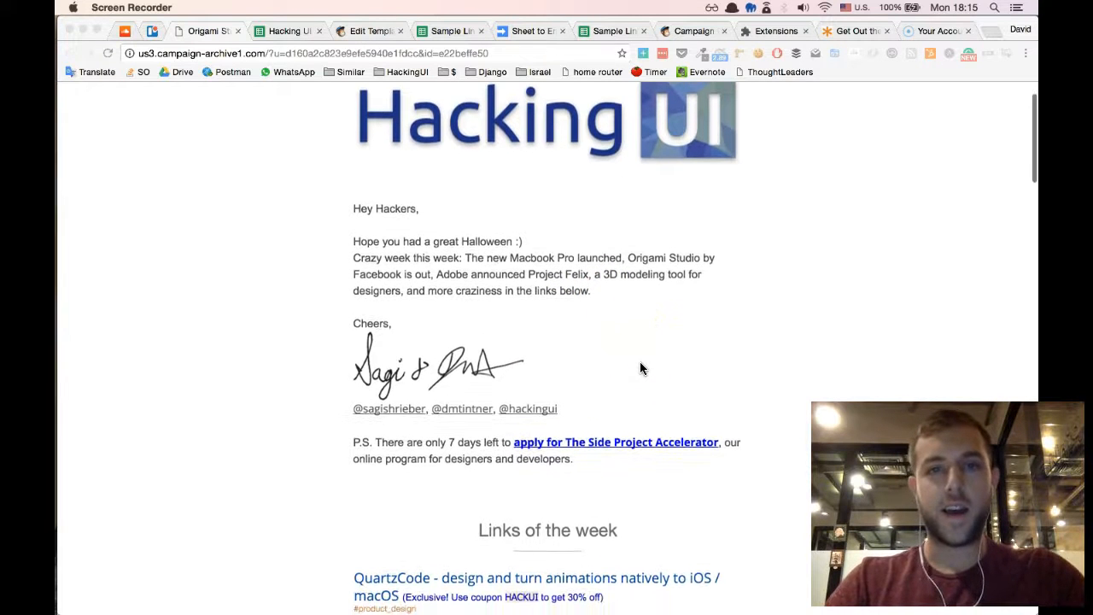
scroll(625, 303, "down", 2)
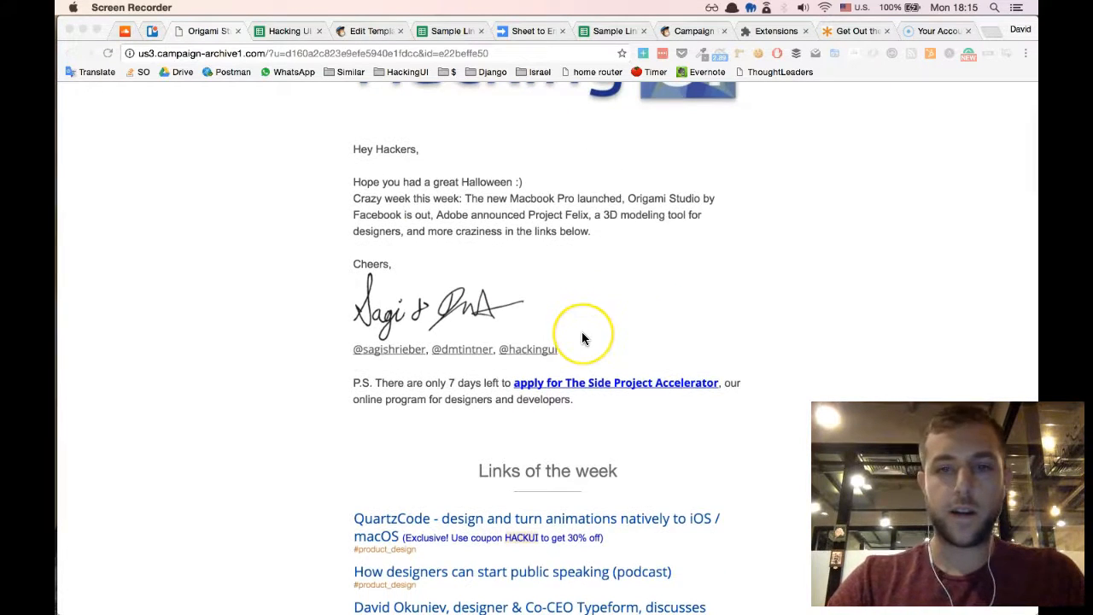
scroll(582, 331, "down", 5)
scroll(582, 337, "down", 3)
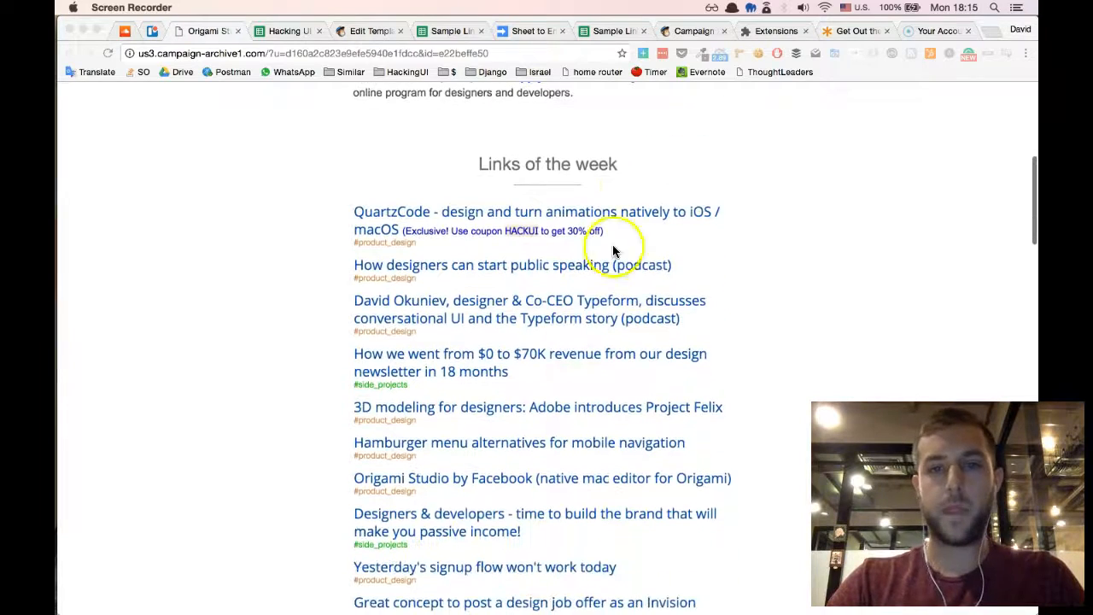
scroll(504, 408, "down", 2)
scroll(611, 299, "up", 2)
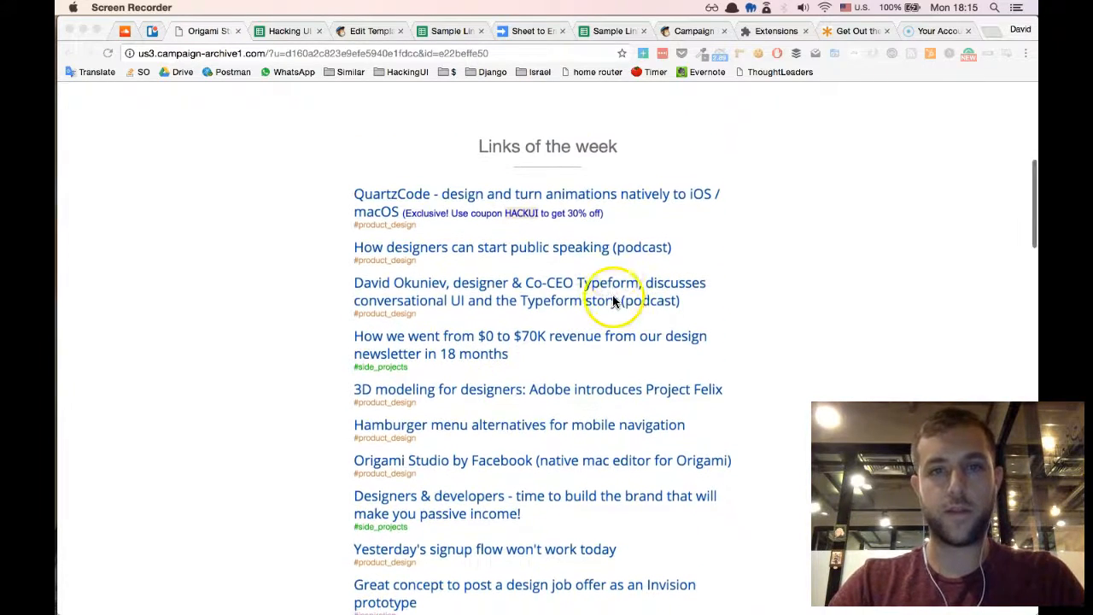
scroll(579, 298, "down", 2)
scroll(579, 298, "down", 3)
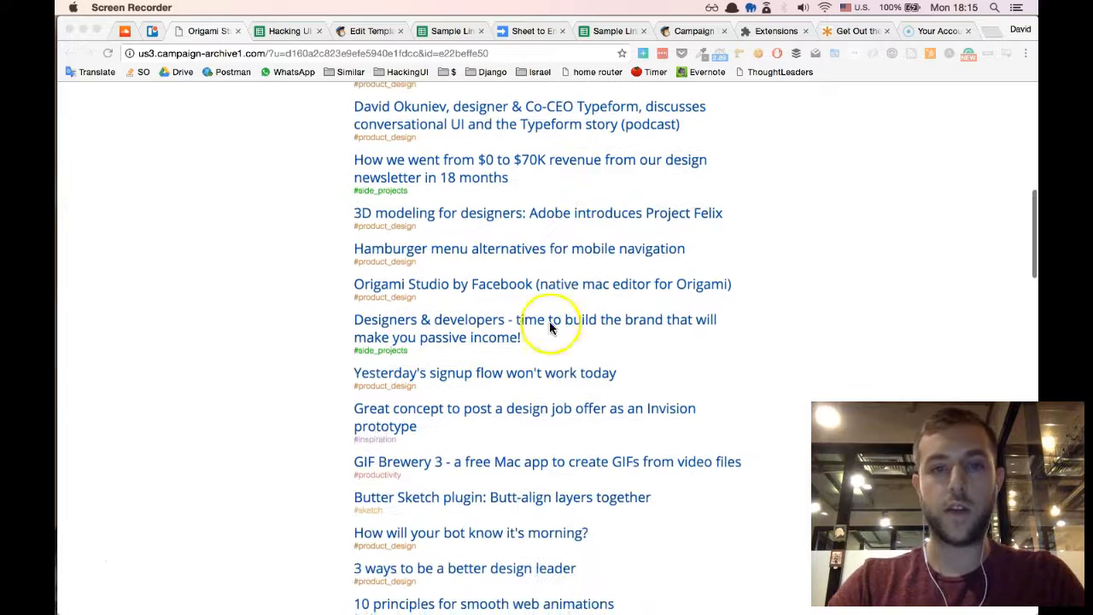
scroll(595, 199, "down", 2)
scroll(596, 201, "down", 3)
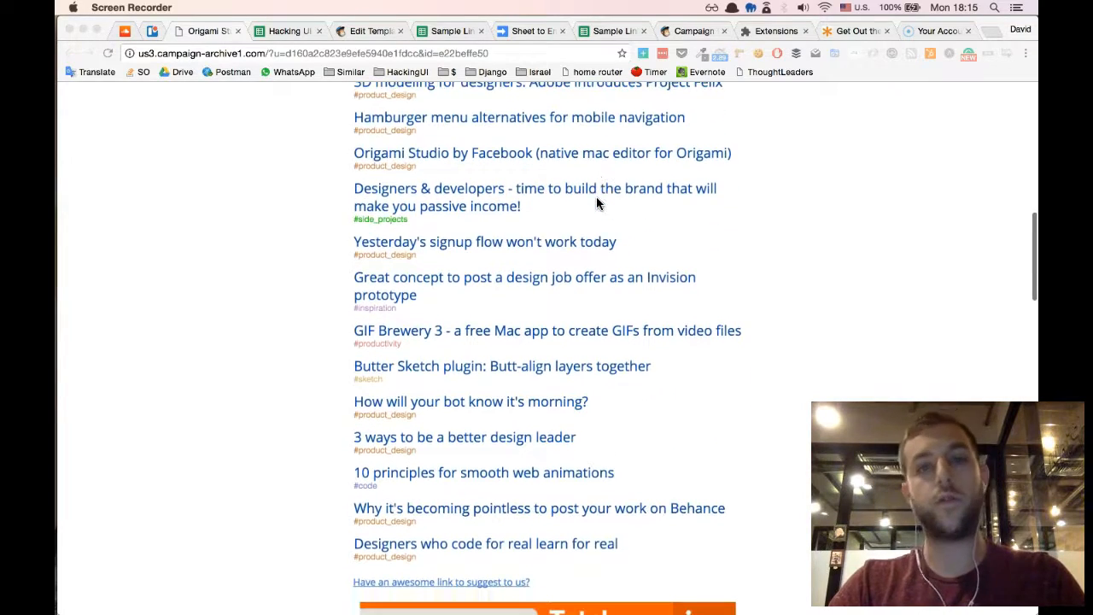
scroll(596, 202, "up", 2)
scroll(596, 202, "up", 3)
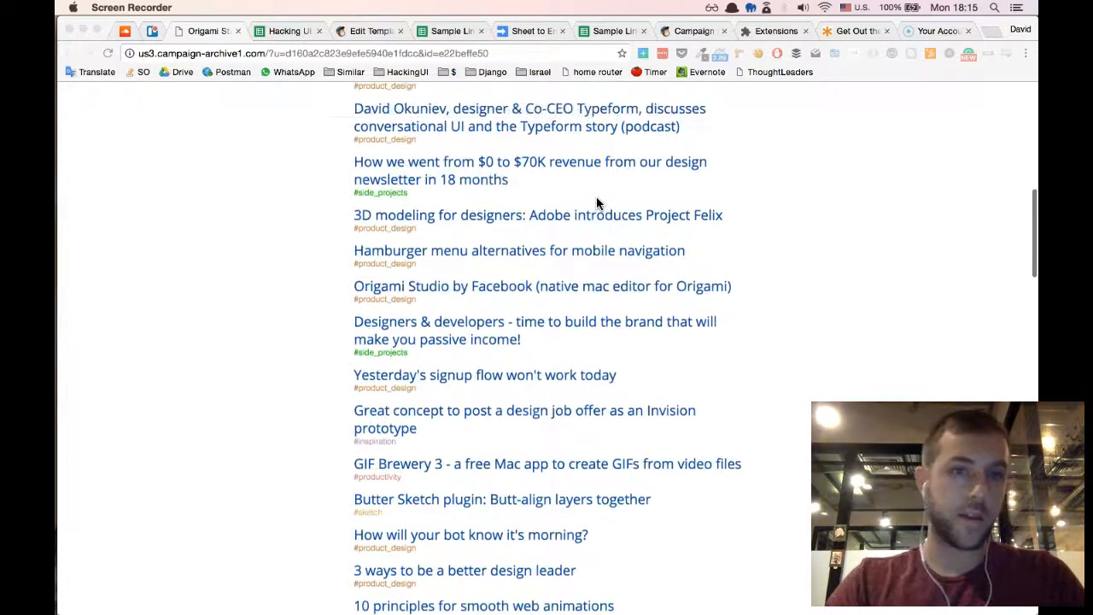
left_click(591, 217)
scroll(589, 222, "up", 3)
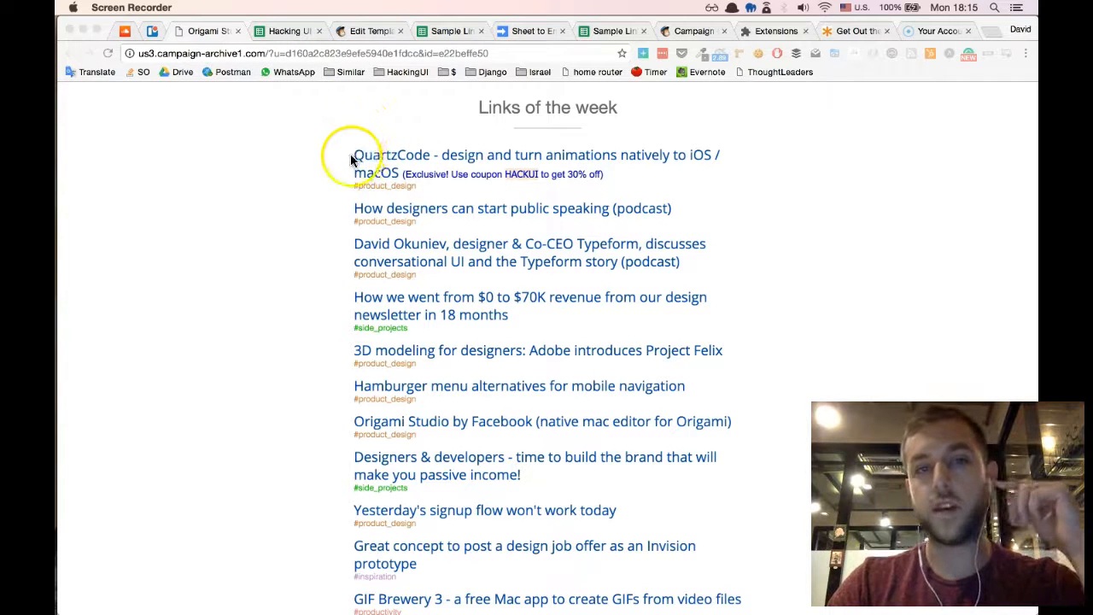
left_click(873, 217)
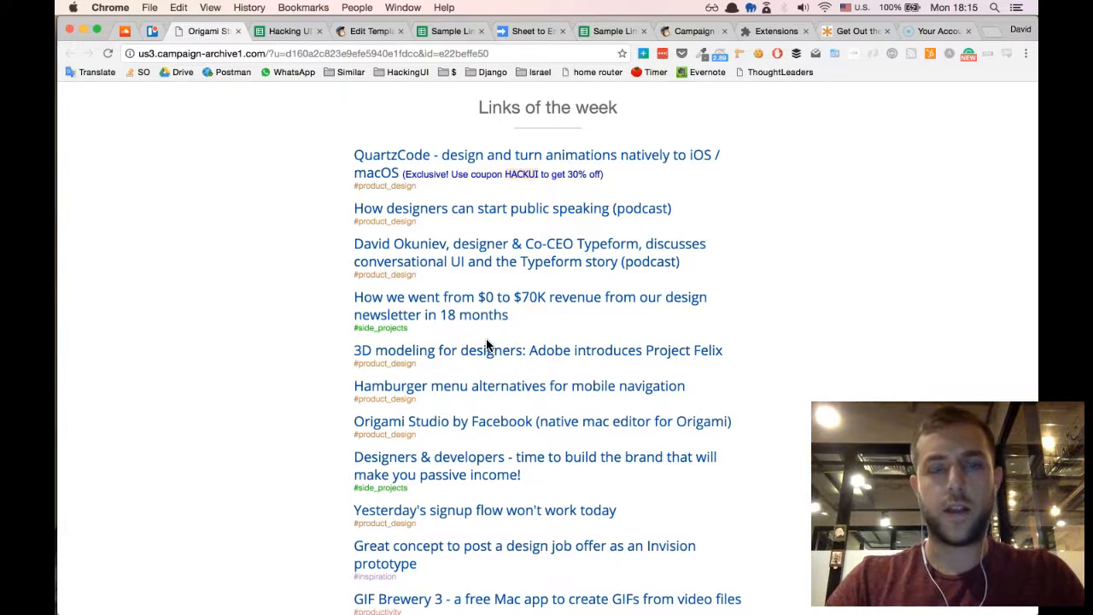
- Switch to the Mailchimp template and show the HTML source of the Links of the week editable region
left_click(363, 33)
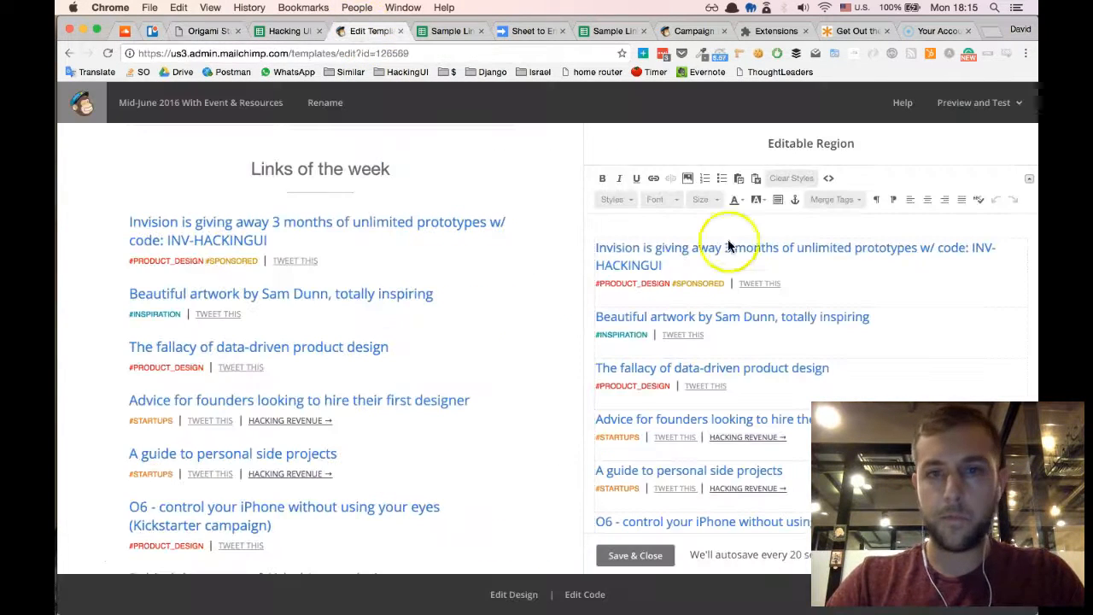
scroll(441, 294, "up", 3)
scroll(441, 295, "down", 3)
scroll(320, 348, "down", 1)
scroll(320, 349, "up", 5)
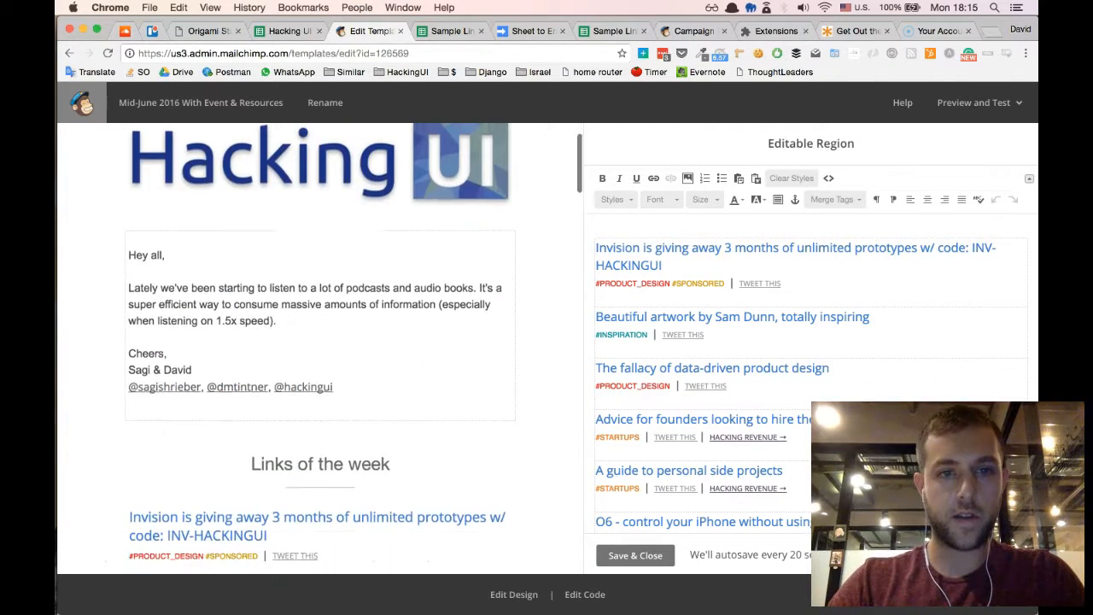
scroll(310, 320, "down", 3)
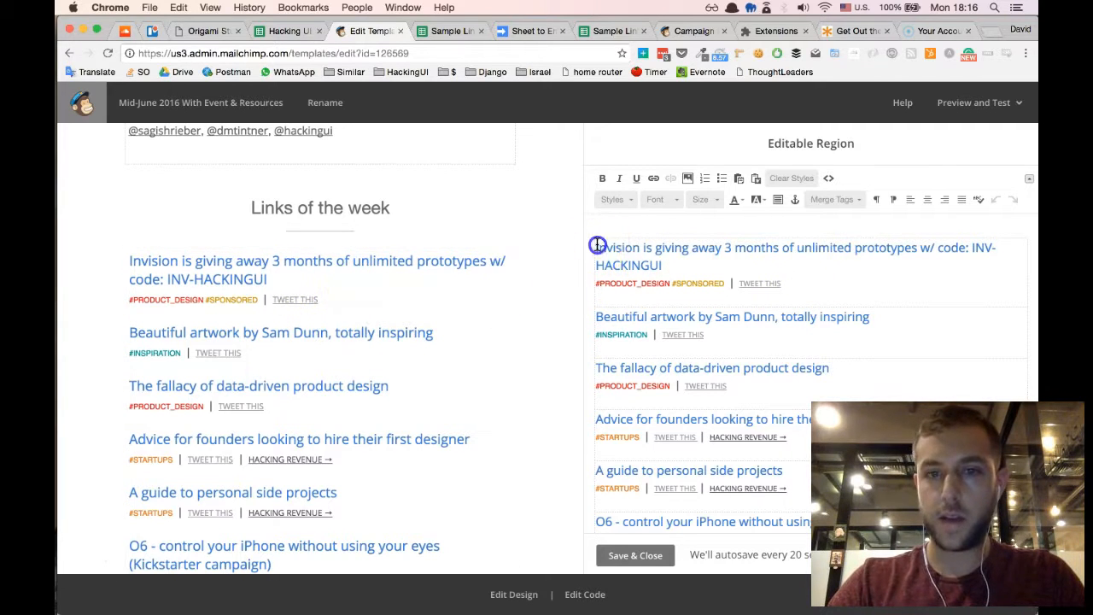
left_click_drag(664, 254, 671, 265)
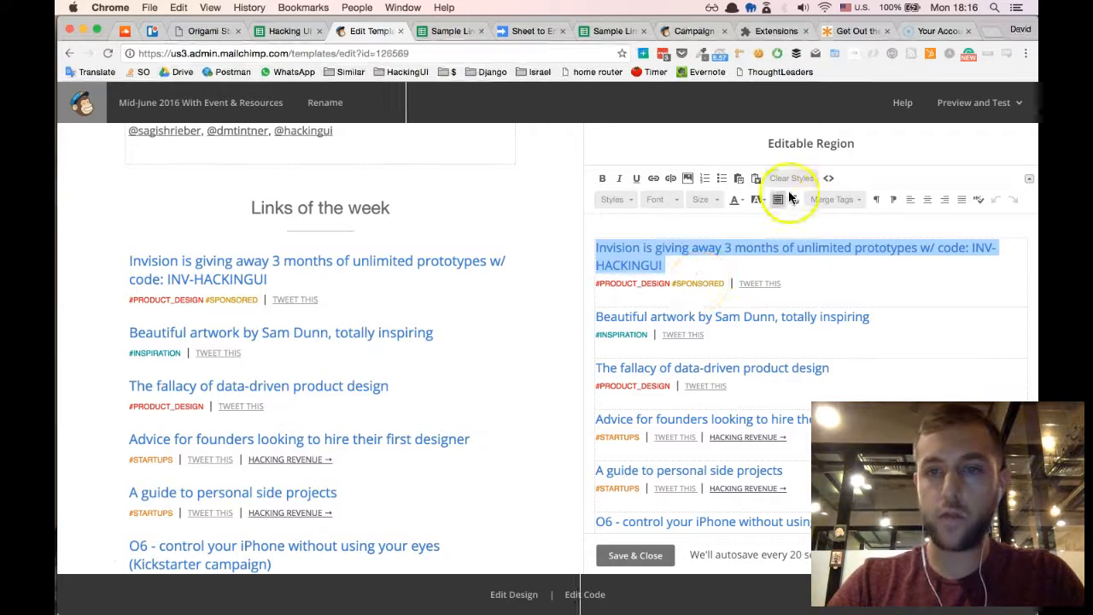
left_click(829, 179)
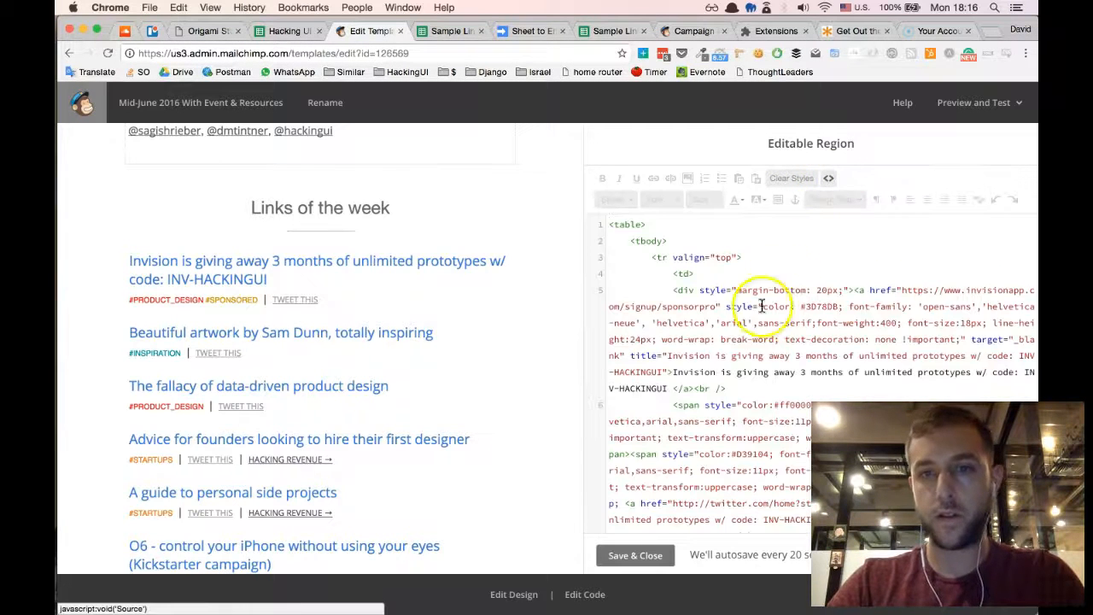
- Copy the complete div block of the first link, the Invision giveaway, from the template's HTML source
scroll(725, 325, "down", 2)
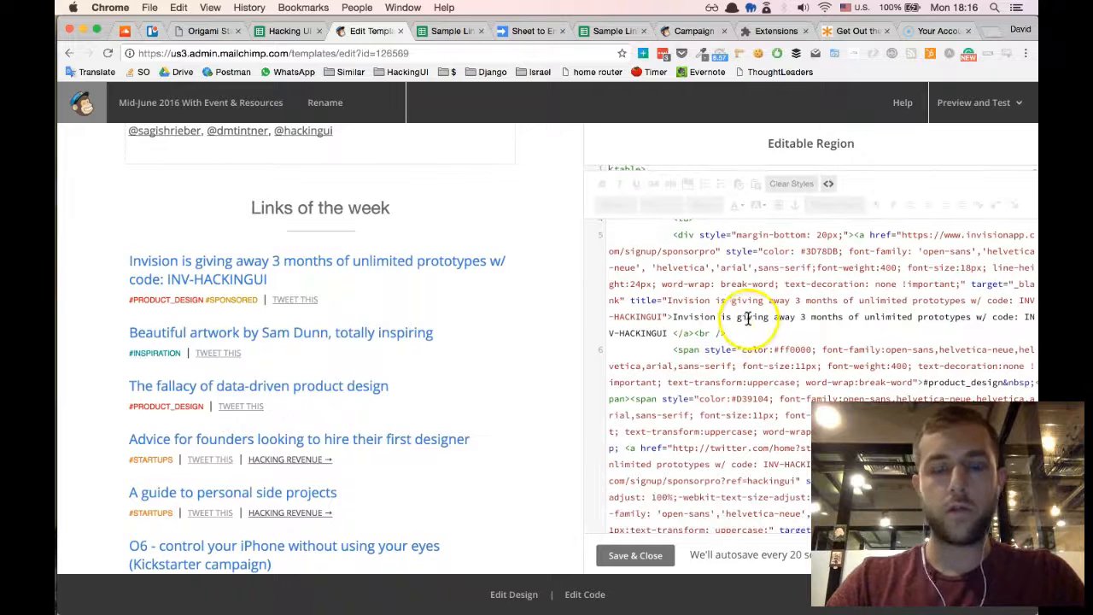
scroll(711, 293, "up", 1)
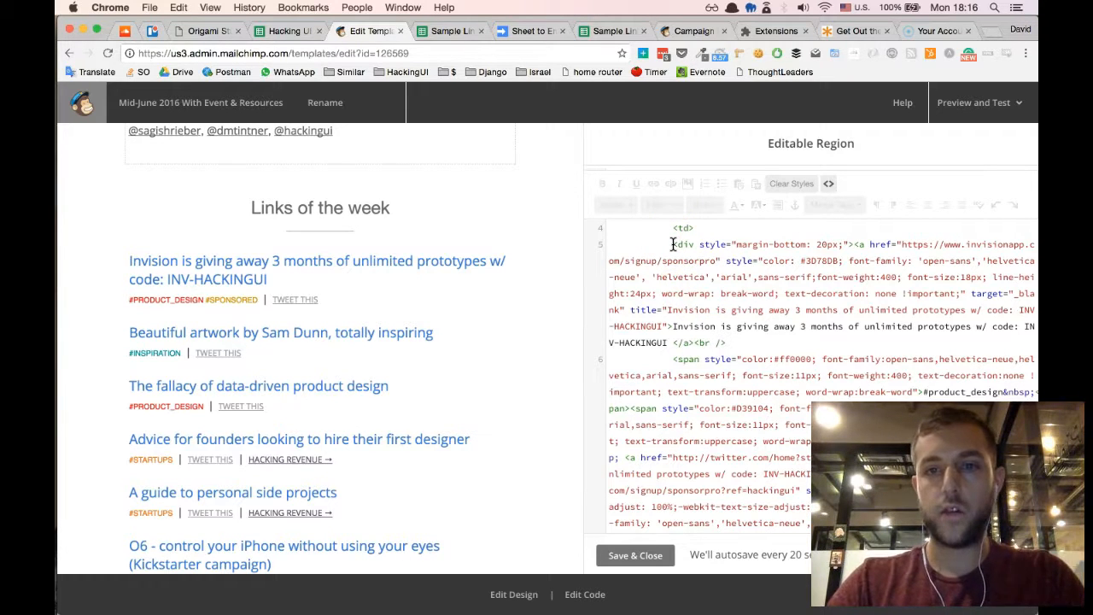
left_click_drag(690, 261, 702, 497)
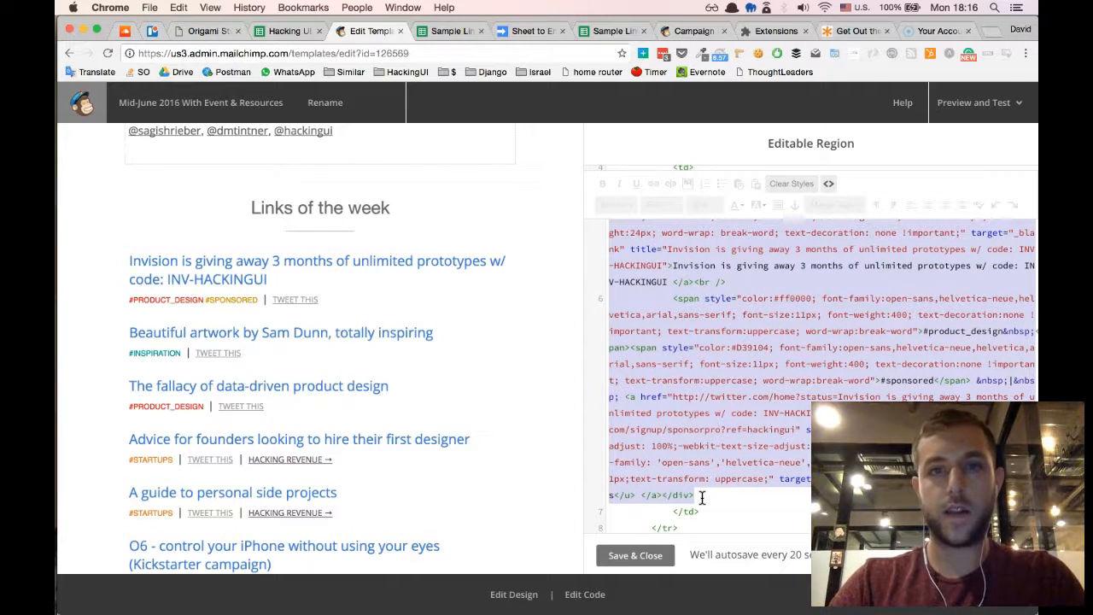
- Replace the text block's HTML source in the Newsletter script email campaign with the copied link code and return to the visual view
left_click(694, 31)
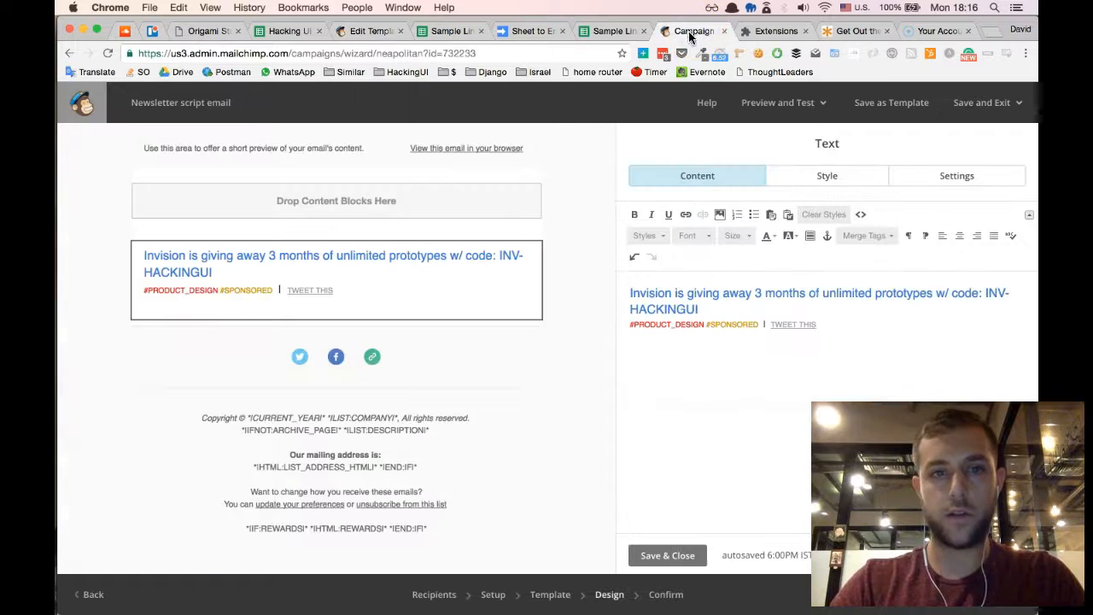
left_click(846, 313)
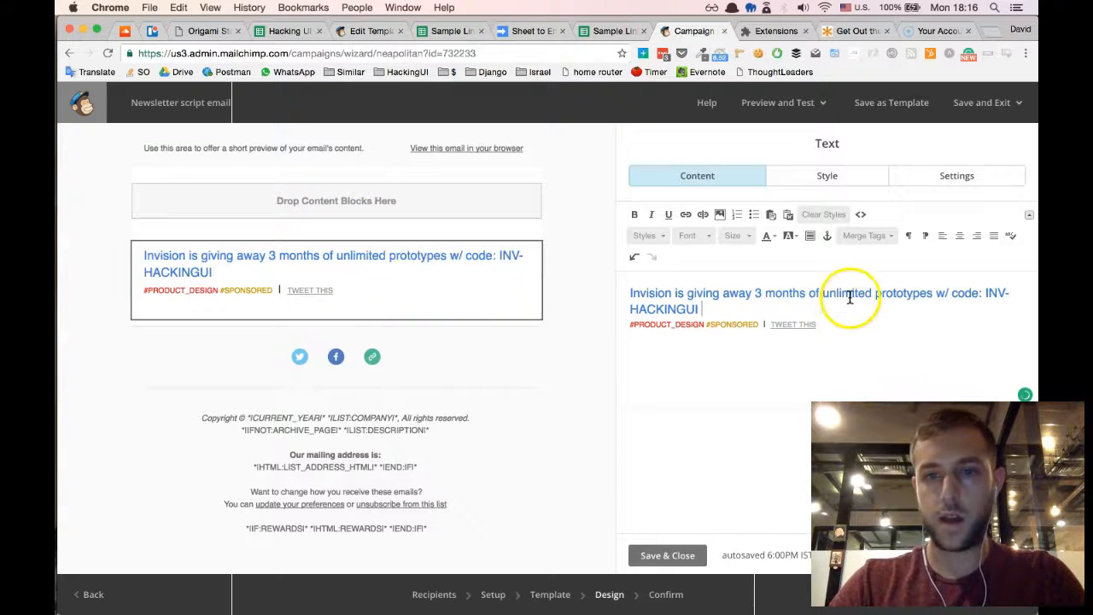
left_click(861, 216)
left_click(861, 215)
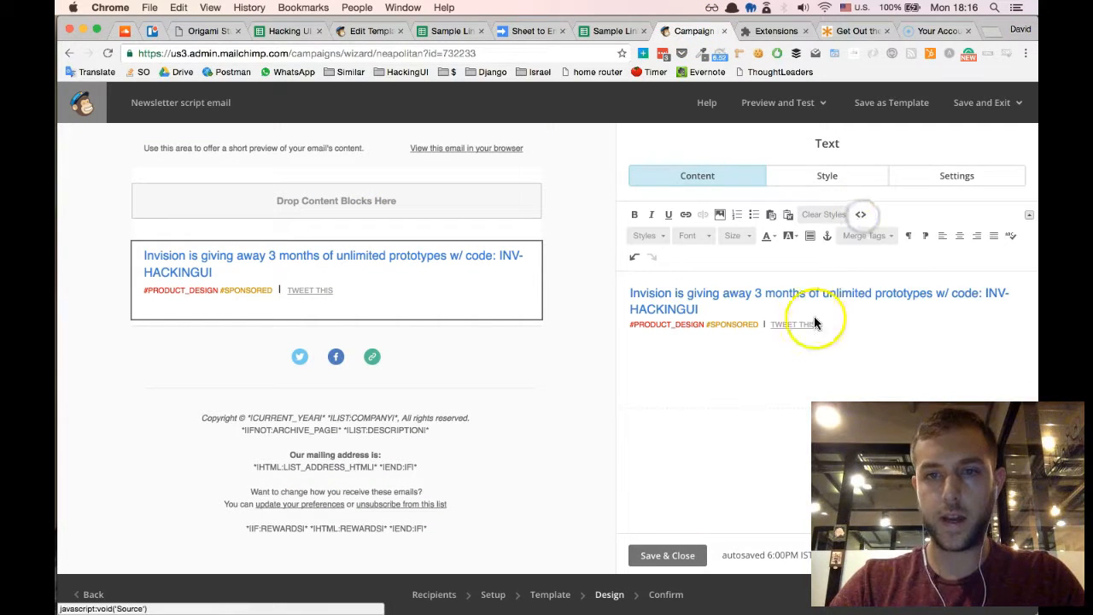
left_click(863, 213)
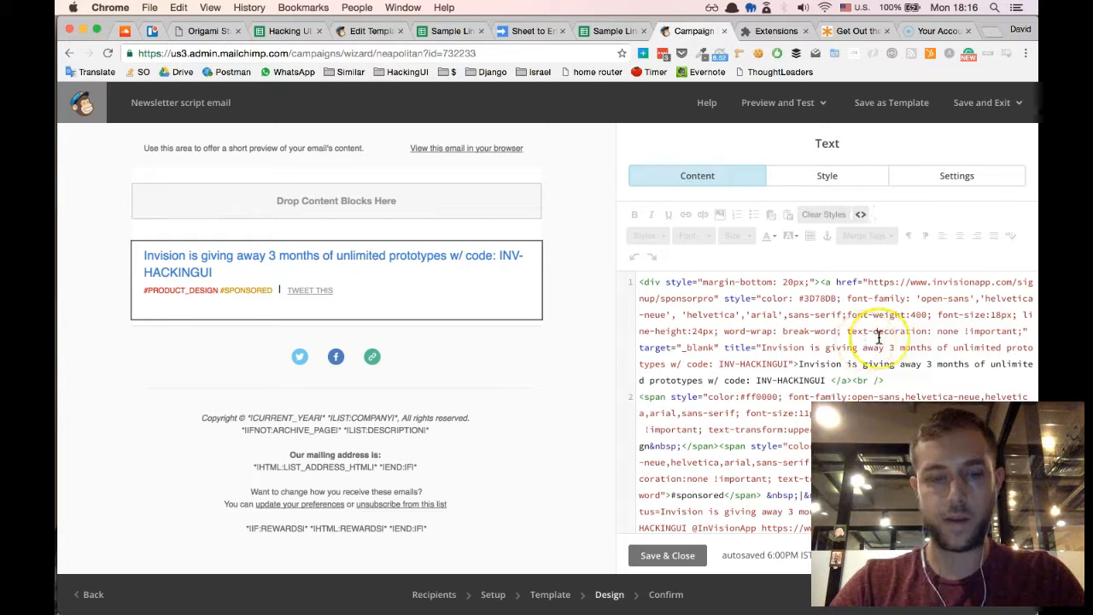
key("super+a")
key("BackSpace")
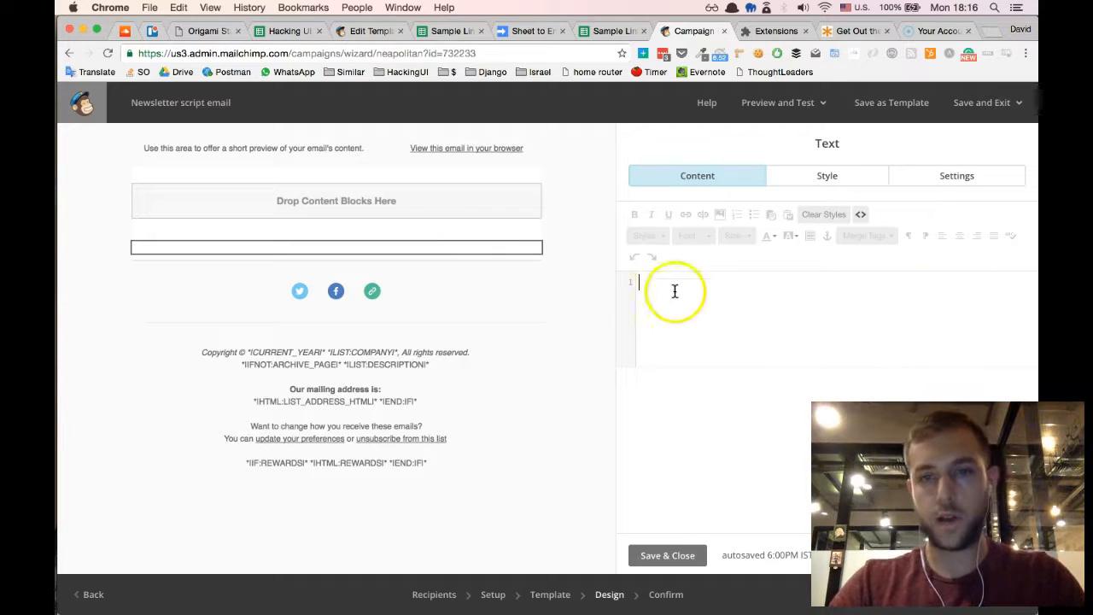
key("super+v")
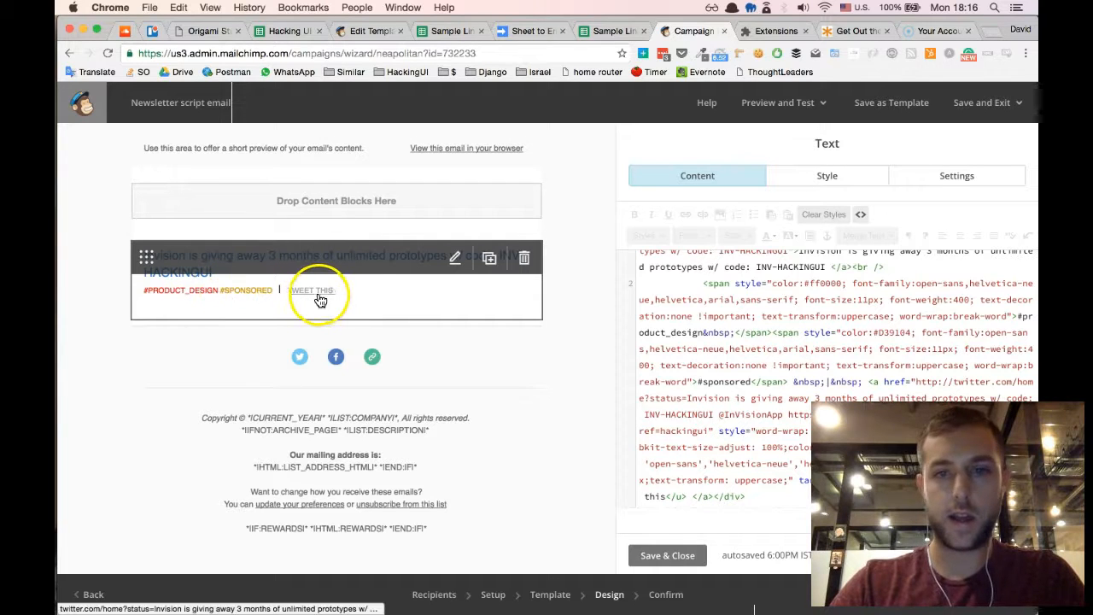
left_click(860, 214)
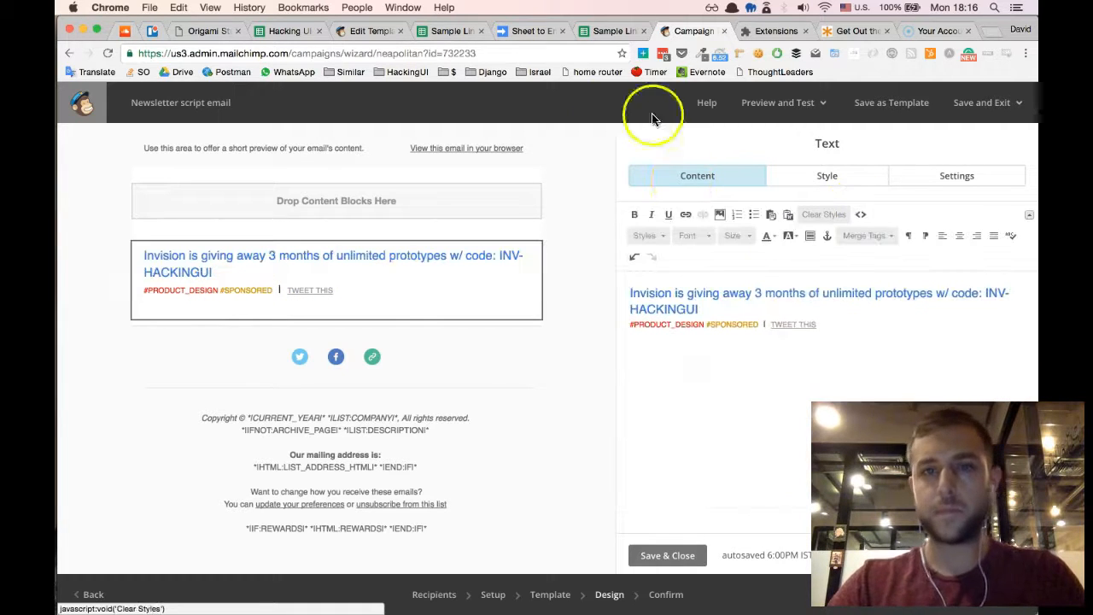
- Examine the issue 148 rows in the Hacking UI Newsletter Builder spreadsheet, checking the title, tags and Twitter handle columns
left_click(288, 33)
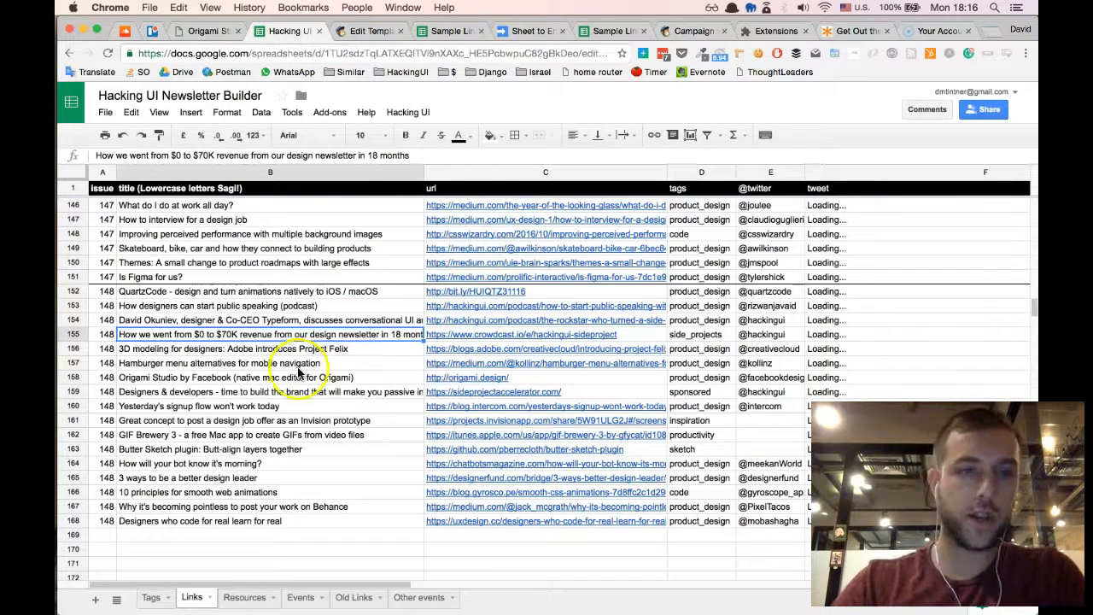
left_click(229, 348)
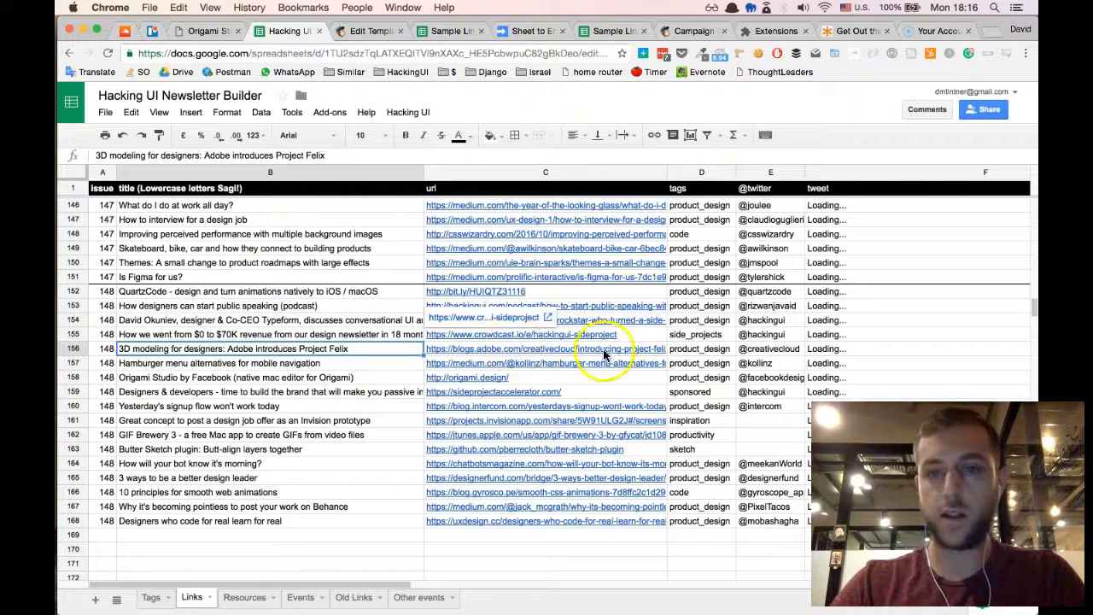
left_click(697, 349)
left_click(758, 350)
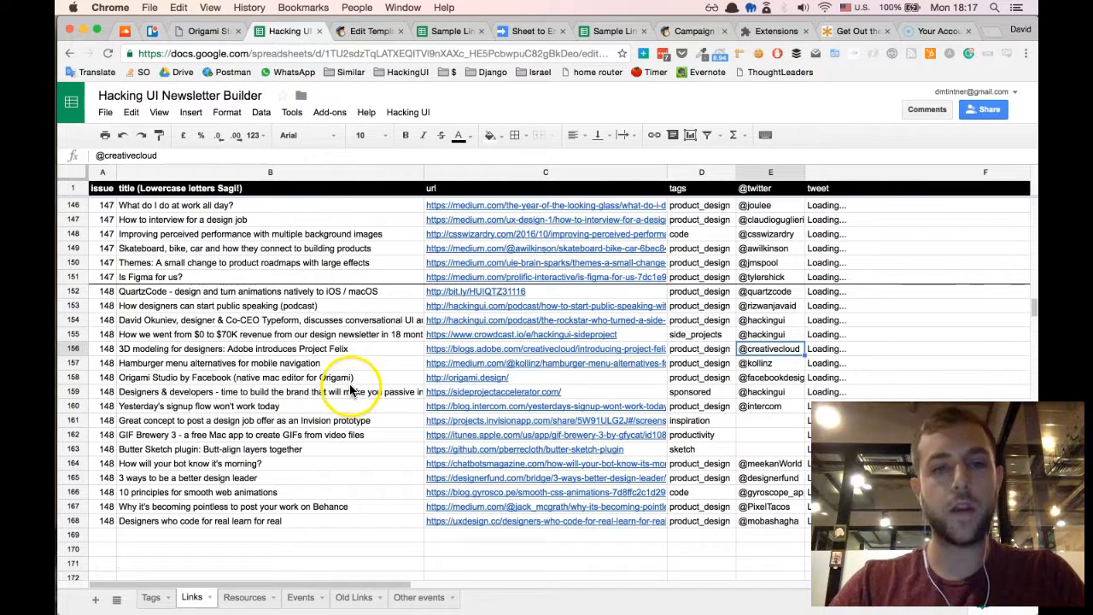
left_click(324, 351)
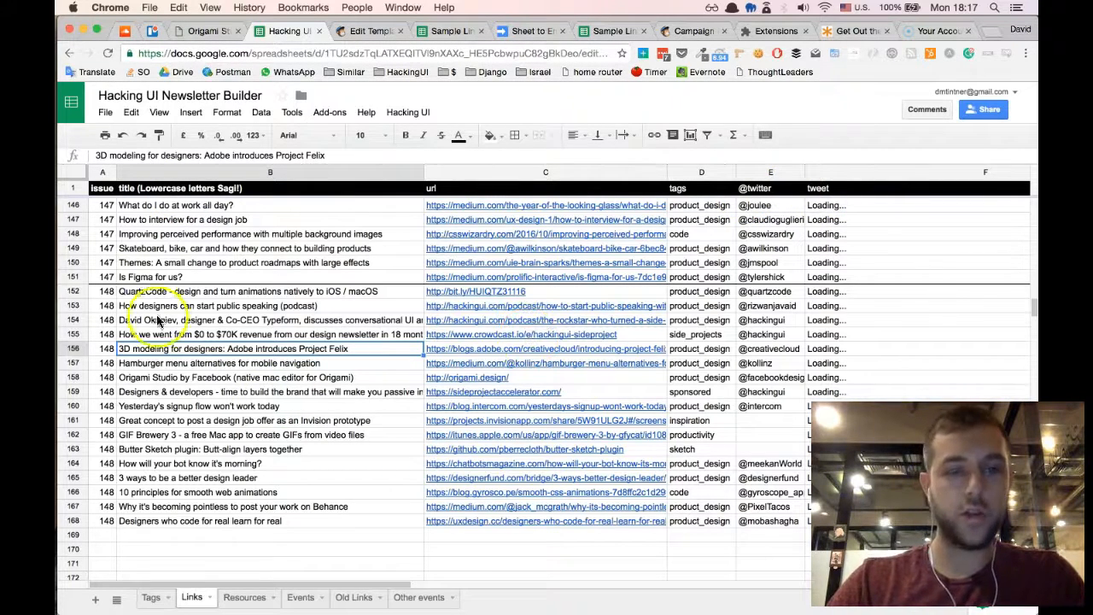
left_click(104, 291)
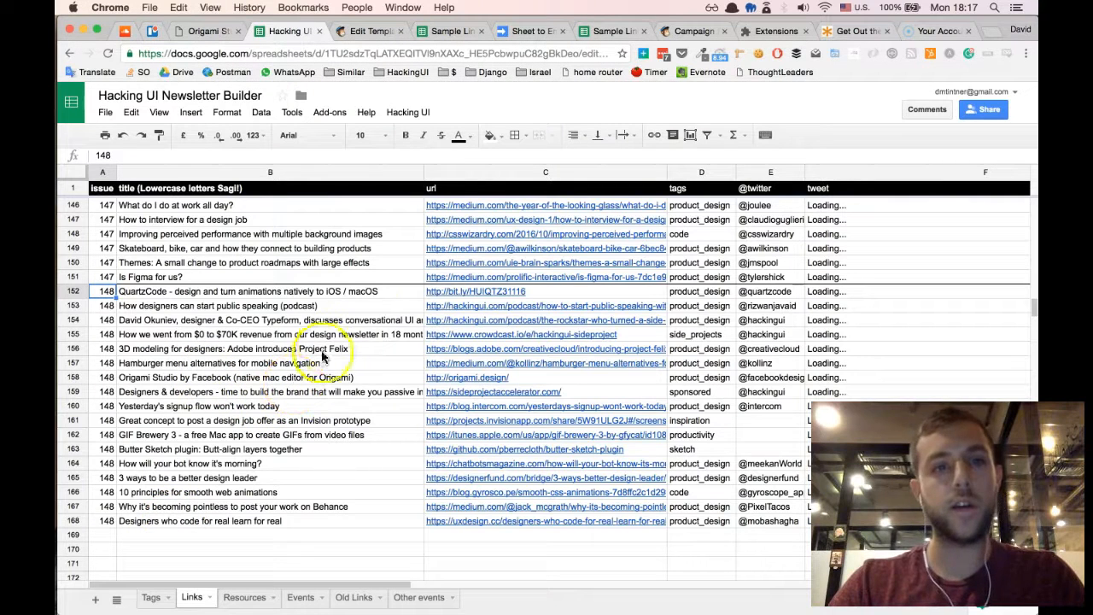
left_click(336, 323)
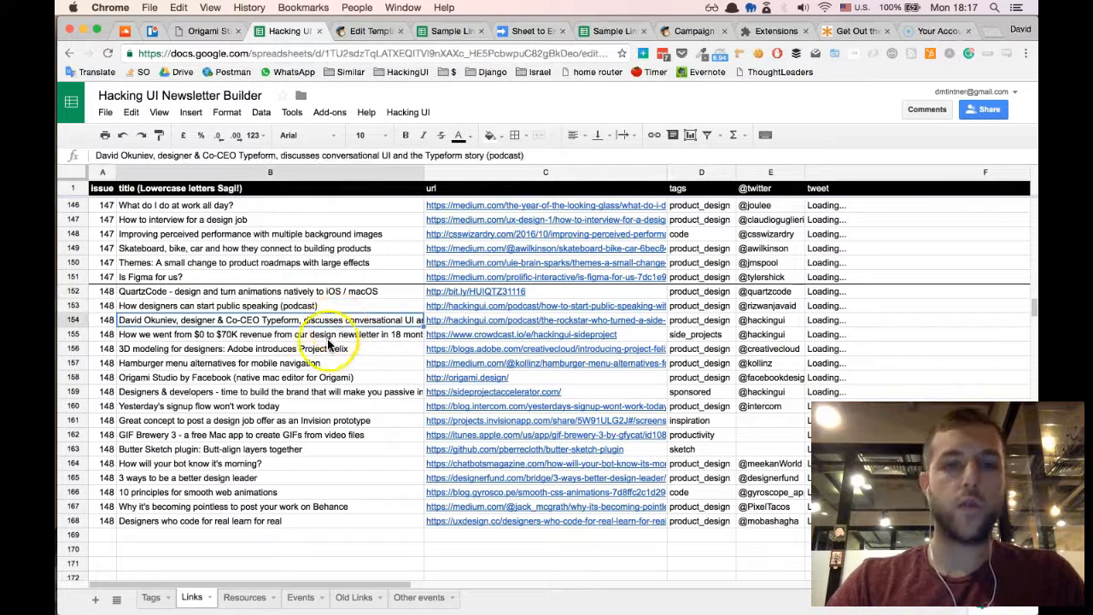
left_click(325, 346)
left_click(348, 363)
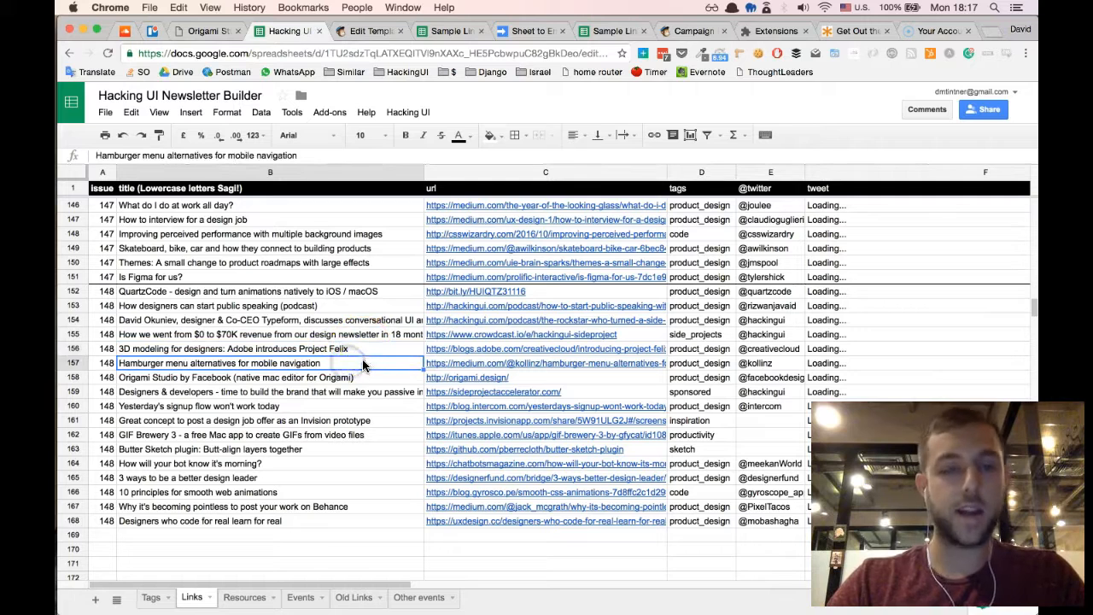
left_click(370, 350)
left_click(350, 365)
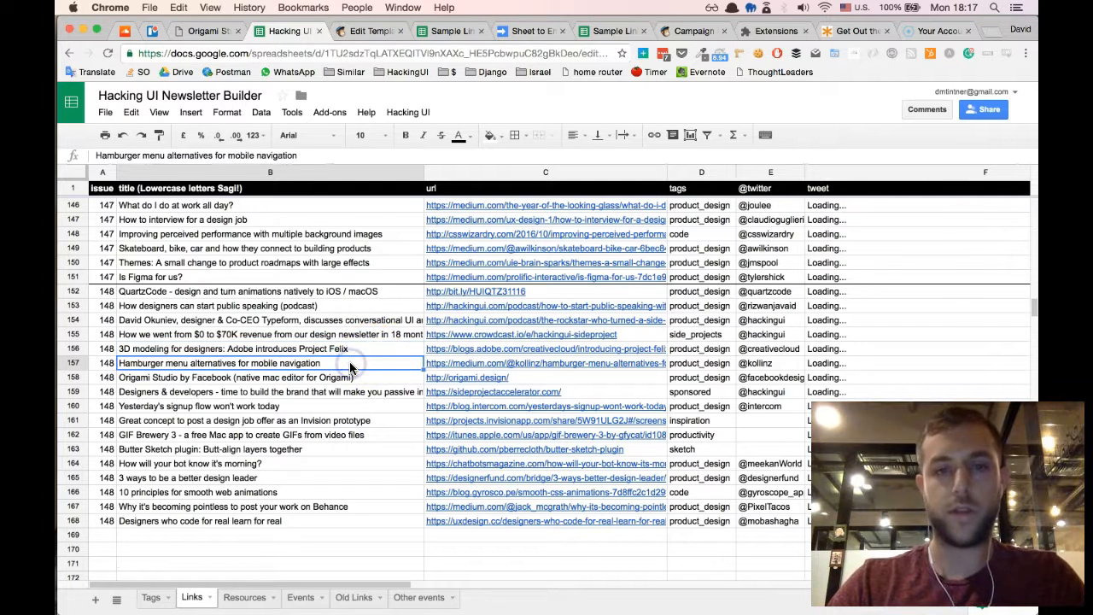
left_click(335, 377)
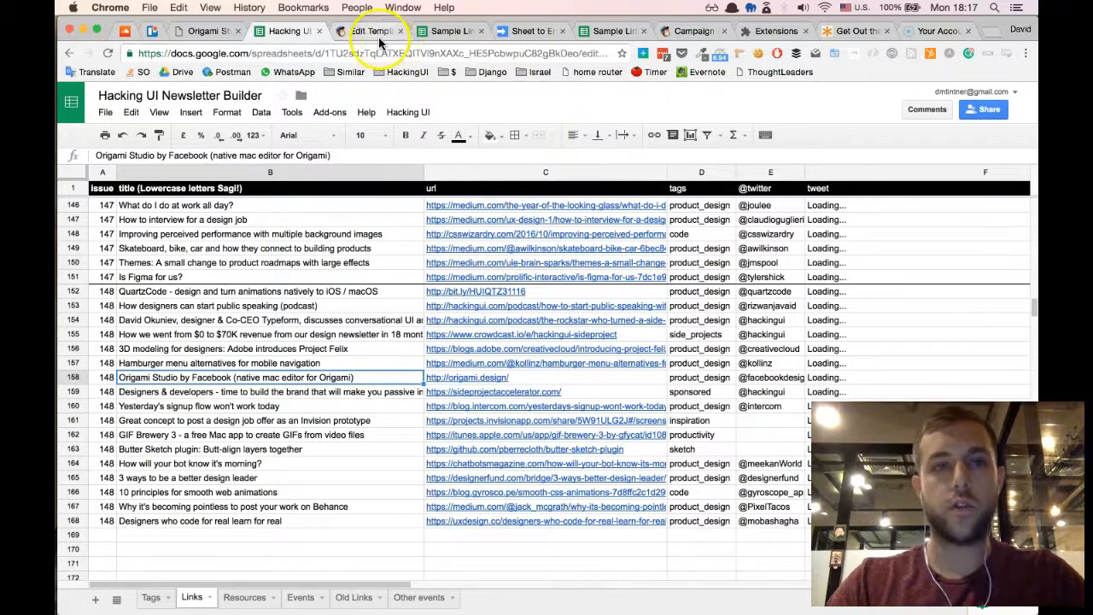
- Switch to the Sample Links spreadsheet and look at the commands that Sheet to HTML Email offers there
left_click(451, 31)
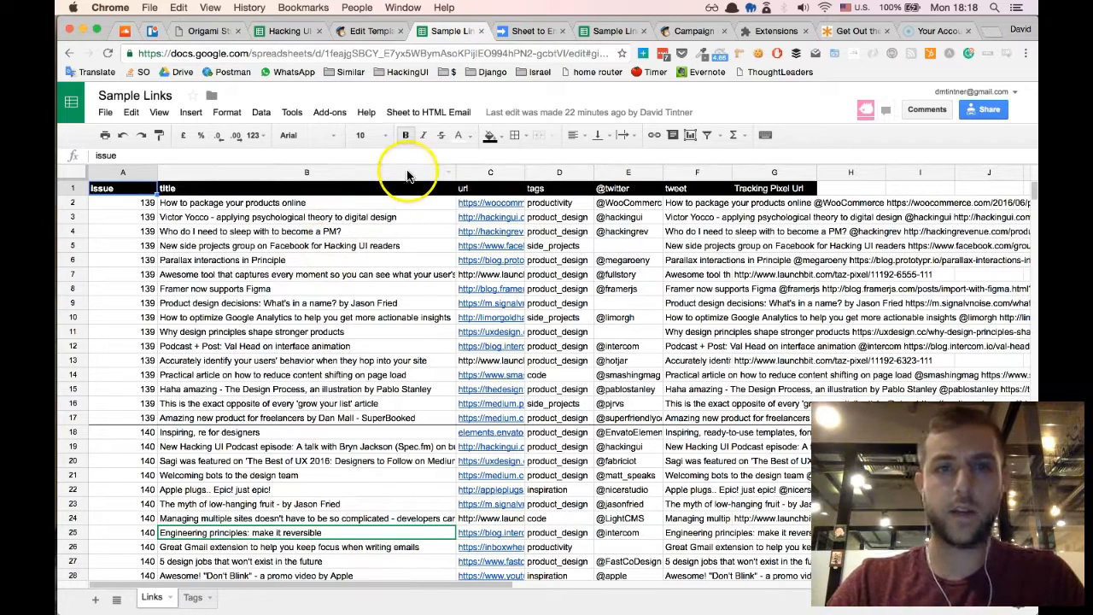
left_click(458, 112)
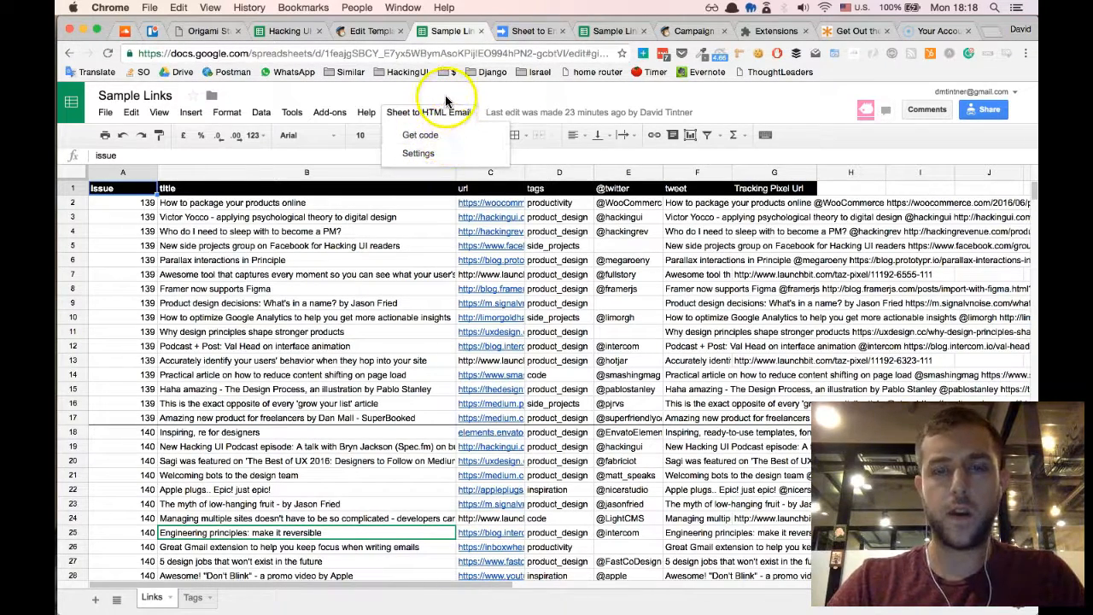
left_click(445, 104)
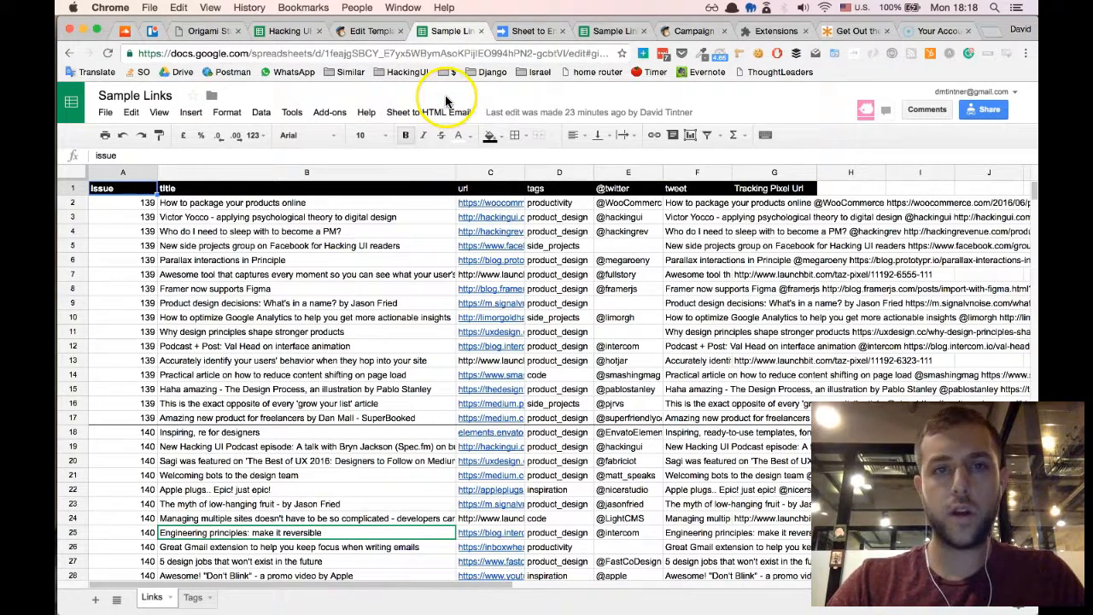
- Copy the Sample Links spreadsheet's address and open it in an incognito window as a view-only visitor
left_click(477, 54)
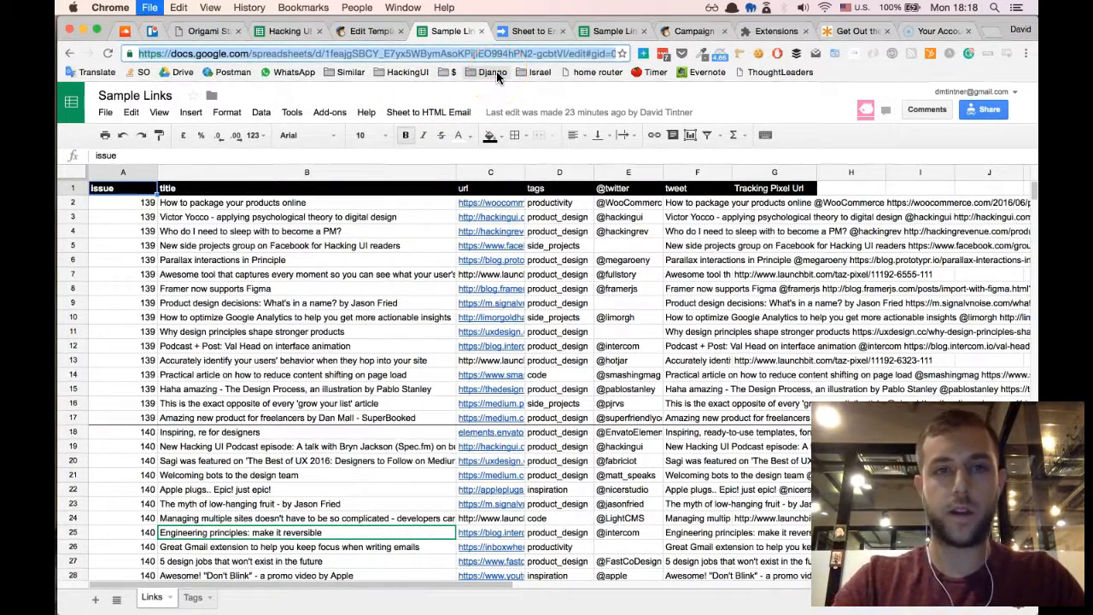
key("super+n")
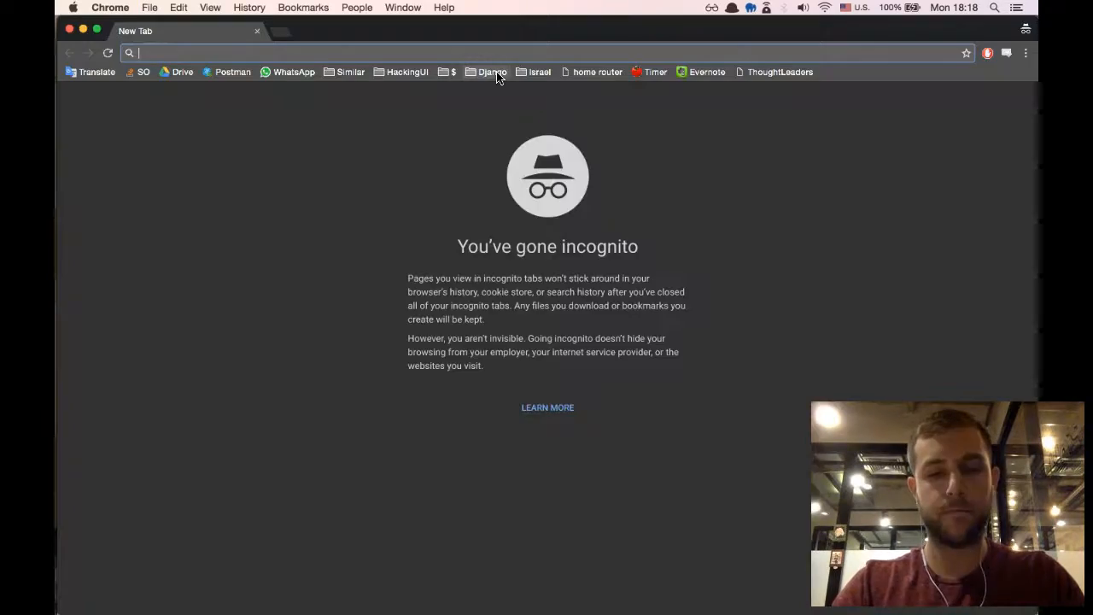
key("super+w")
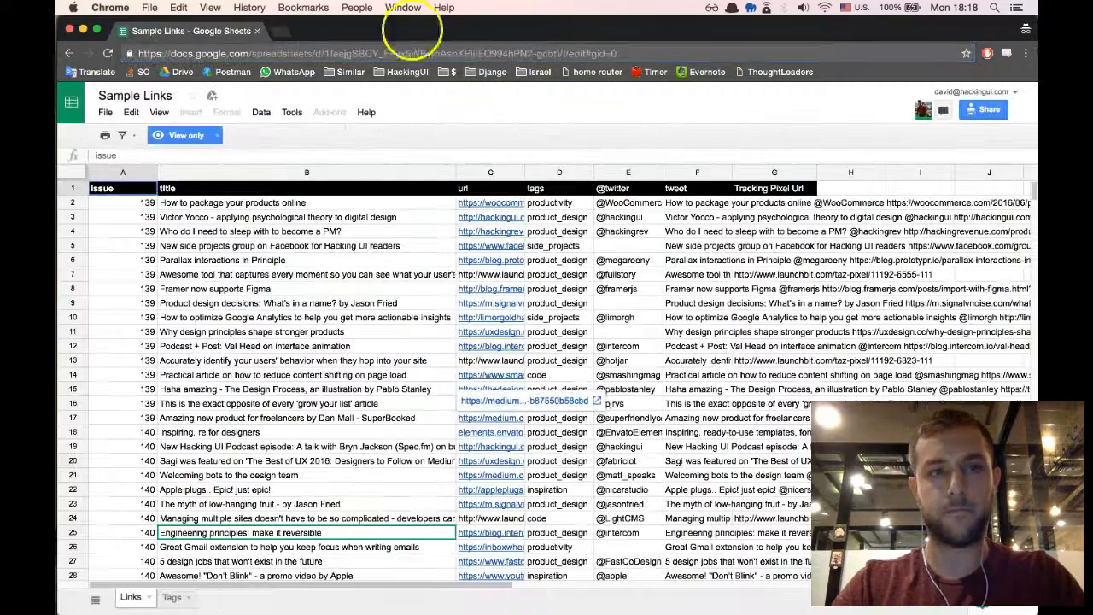
double_click(401, 54)
left_click(549, 54)
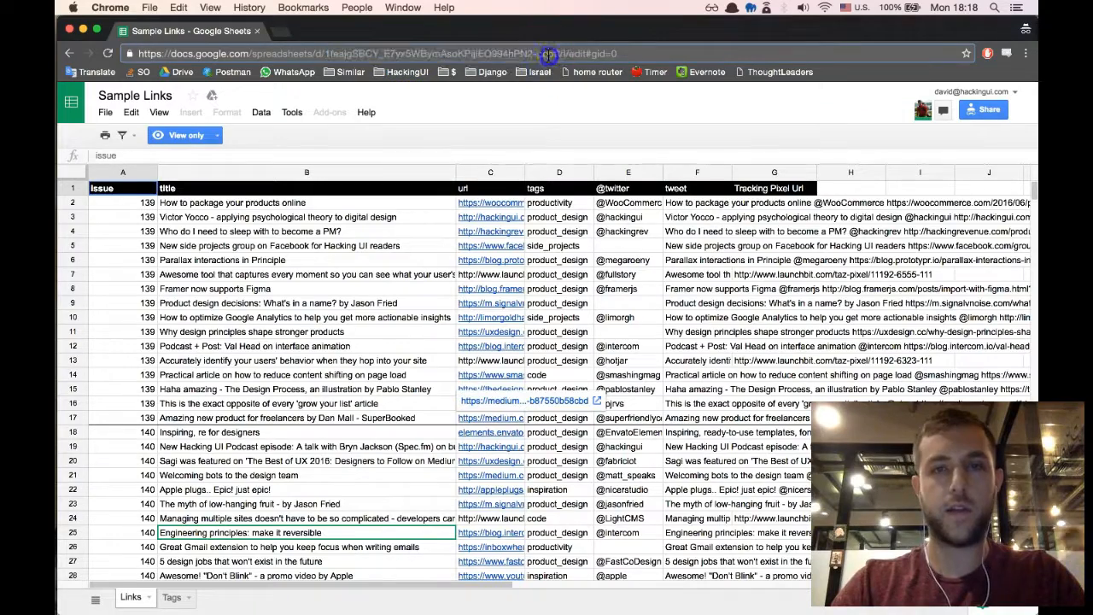
left_click(456, 112)
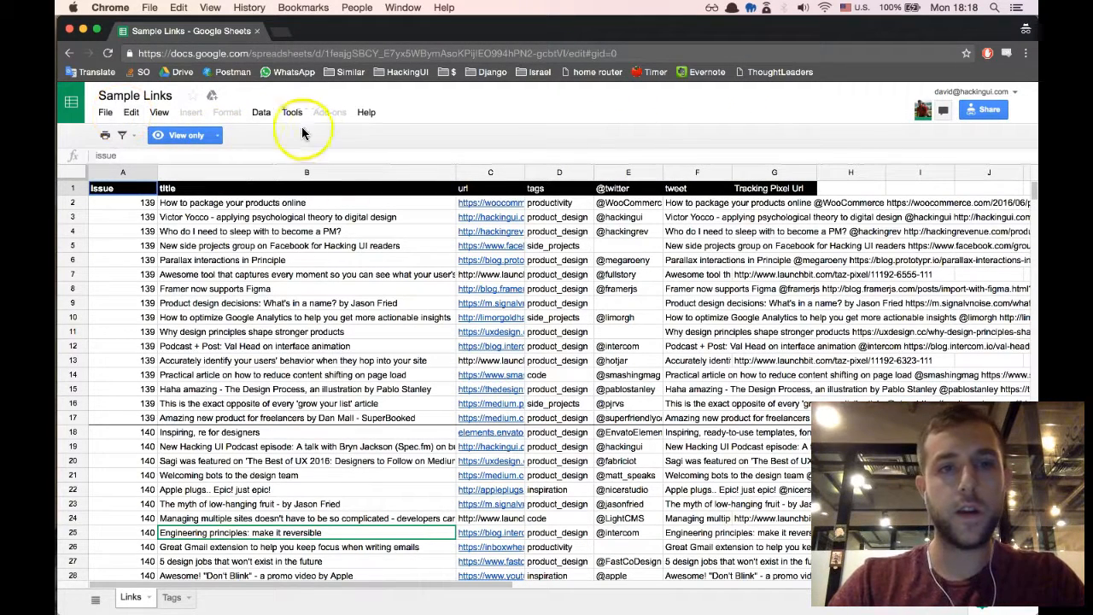
- Make a copy of the Sample Links spreadsheet in My Drive named "my awesome newsletter"
left_click(105, 111)
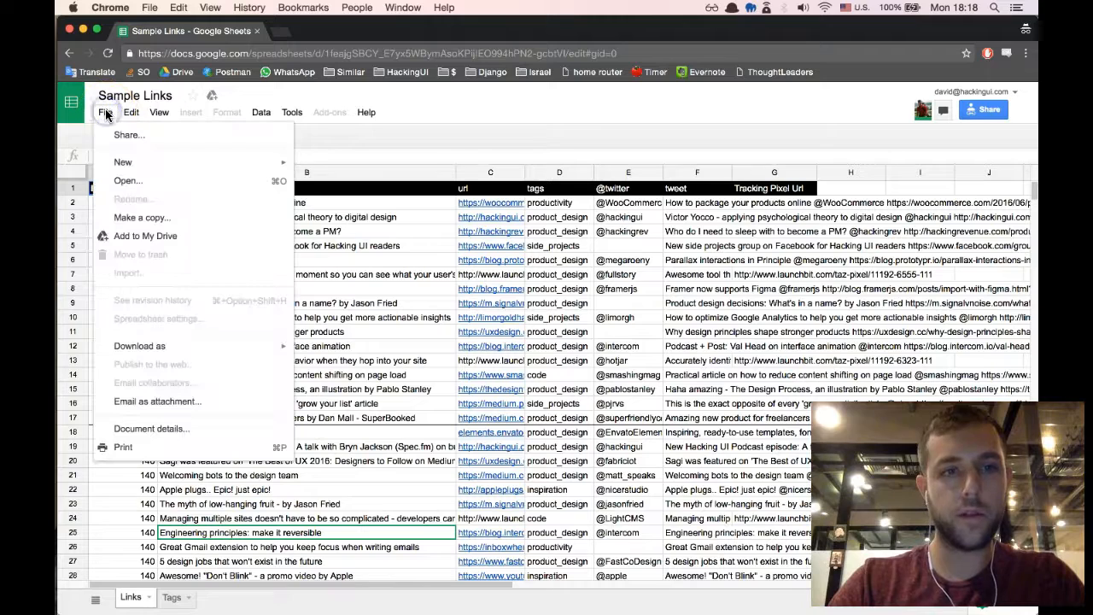
left_click(128, 218)
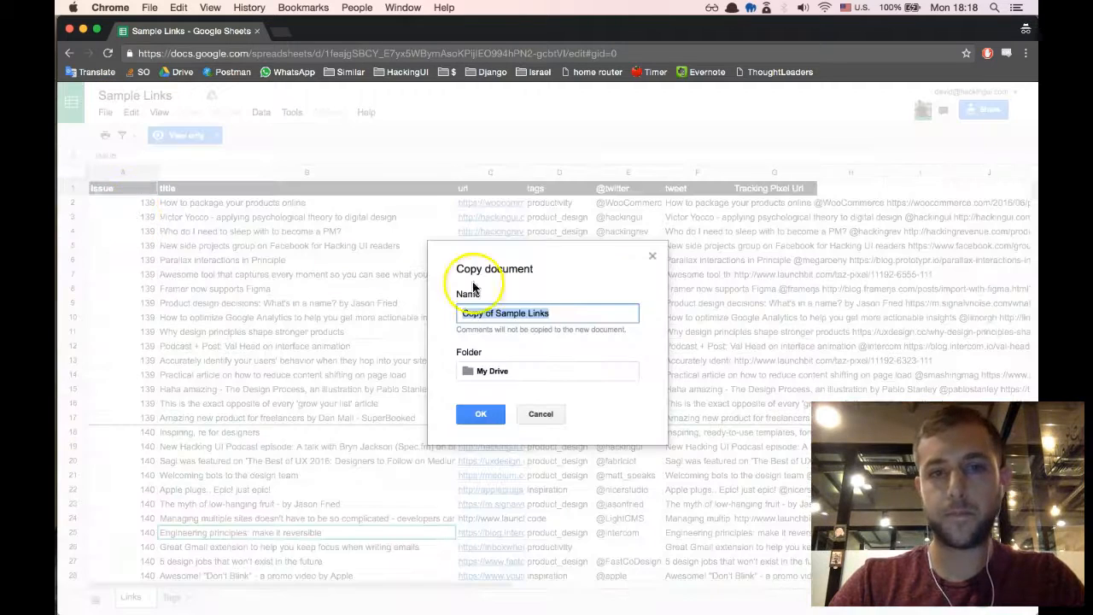
type("my awesome newsletter")
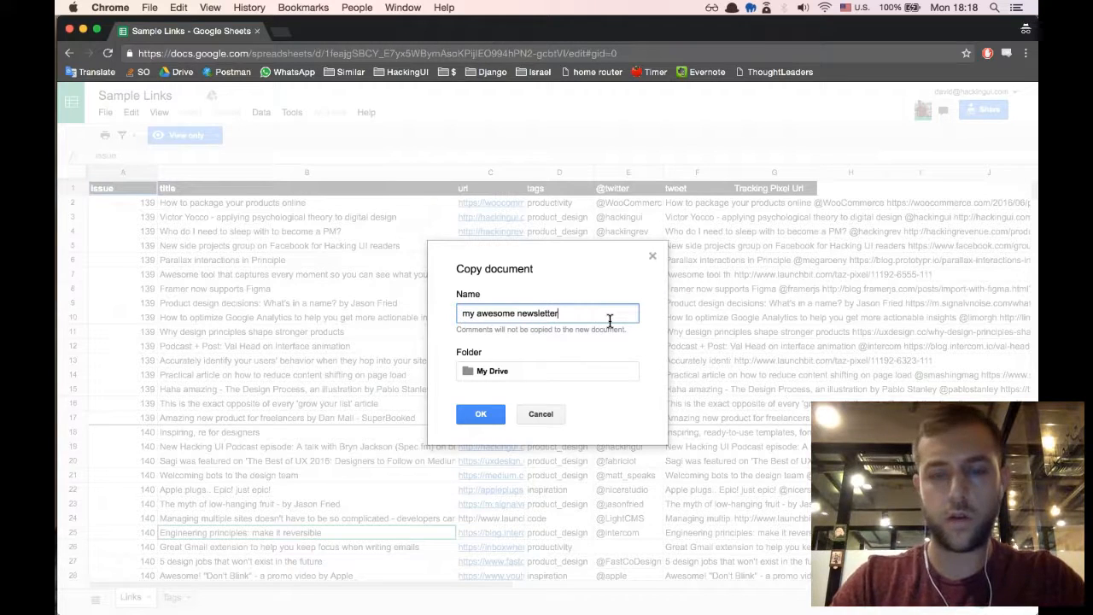
key("Return")
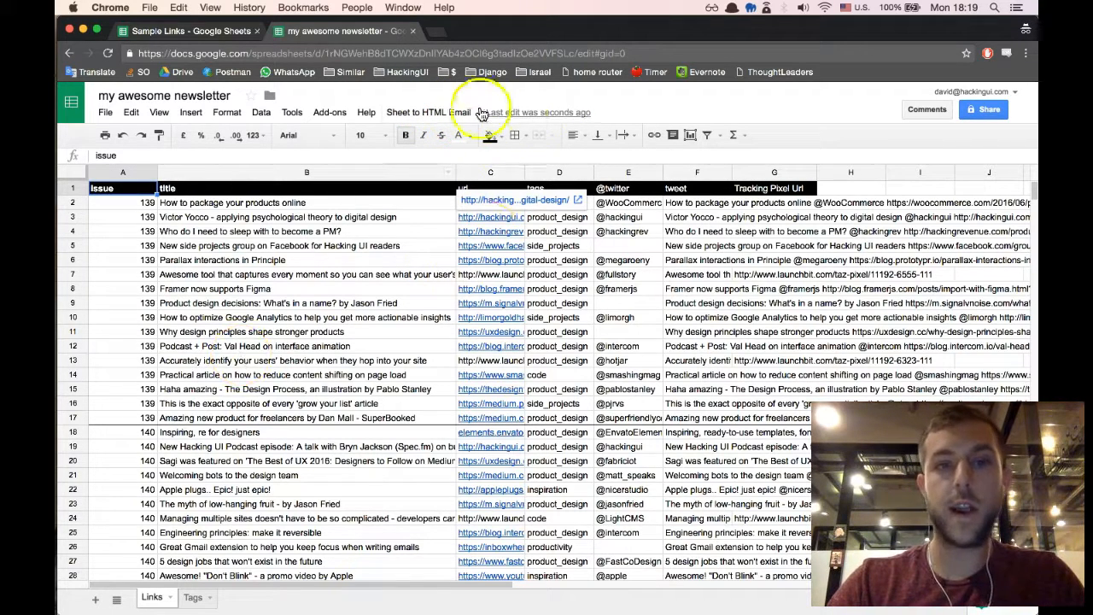
left_click(443, 116)
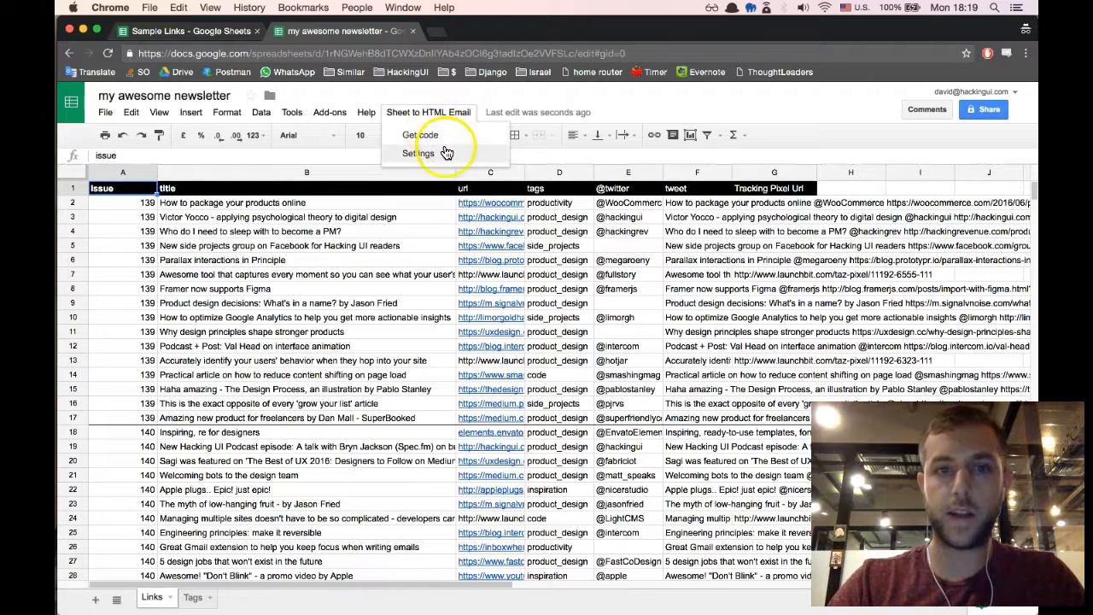
left_click(320, 288)
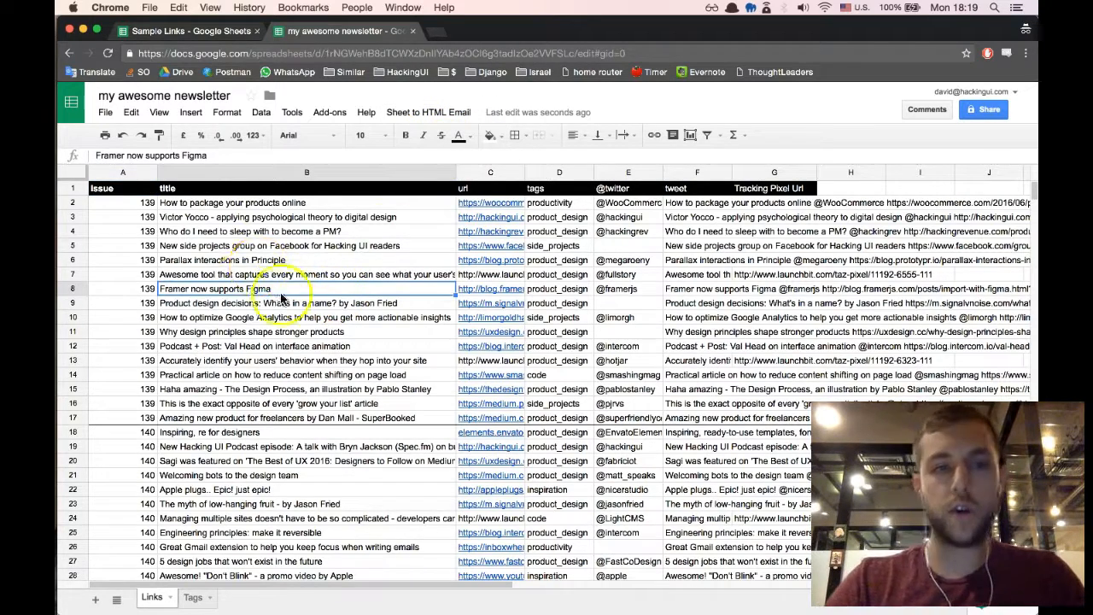
left_click(397, 192)
left_click(514, 191)
left_click(559, 190)
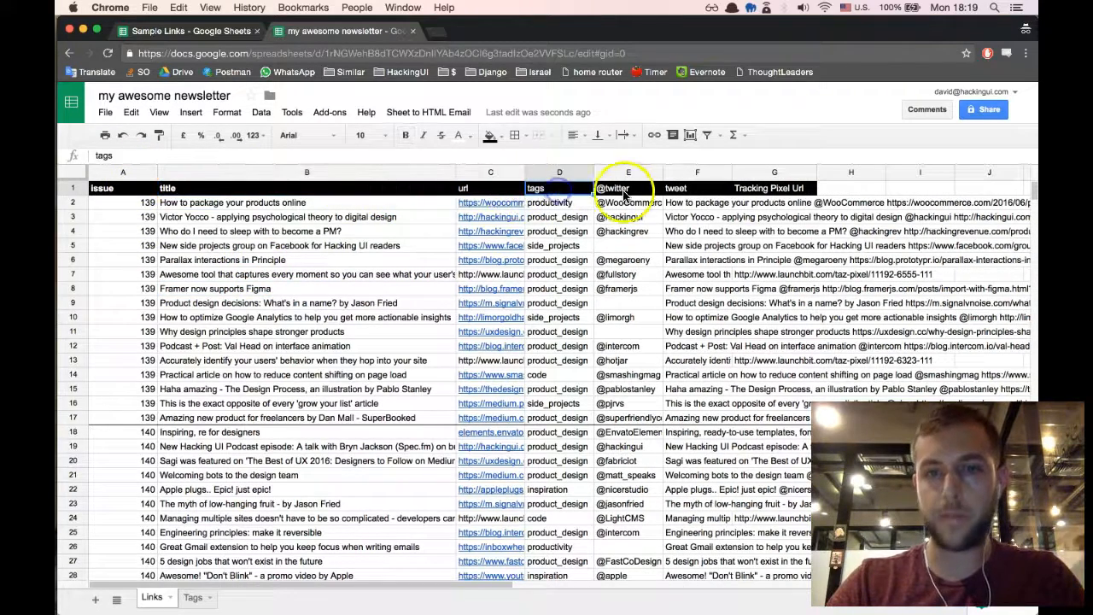
left_click(620, 188)
- Run Get code from Sheet to HTML Email and allow the script its requested Google permissions
left_click(442, 116)
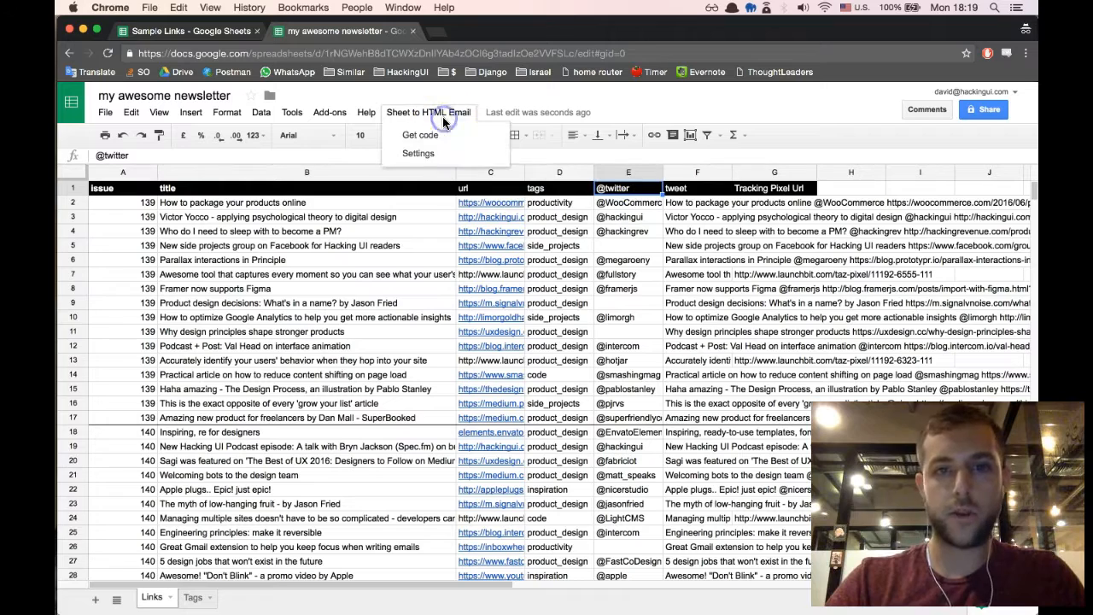
left_click(420, 135)
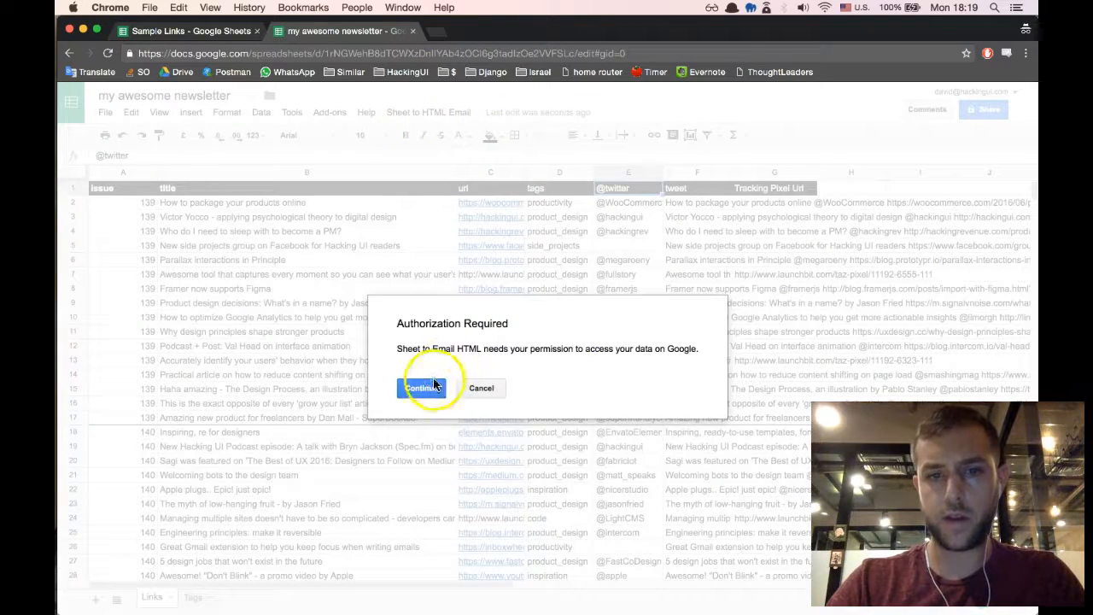
left_click(421, 388)
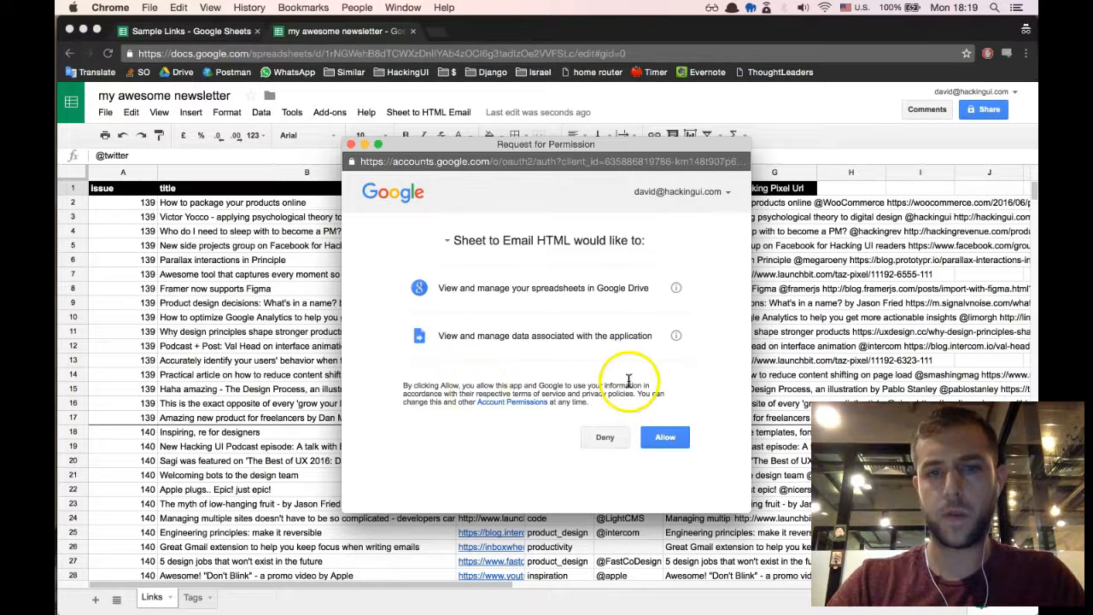
left_click(664, 438)
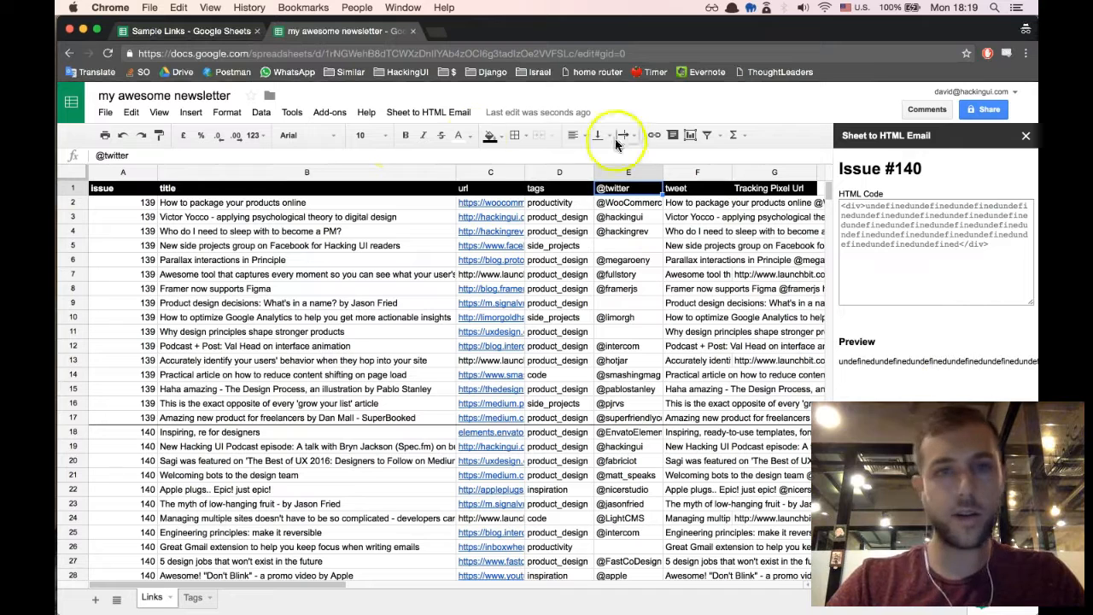
- Open the Sheet to HTML Email settings and inspect the link HTML field and the available merge tags
left_click(404, 112)
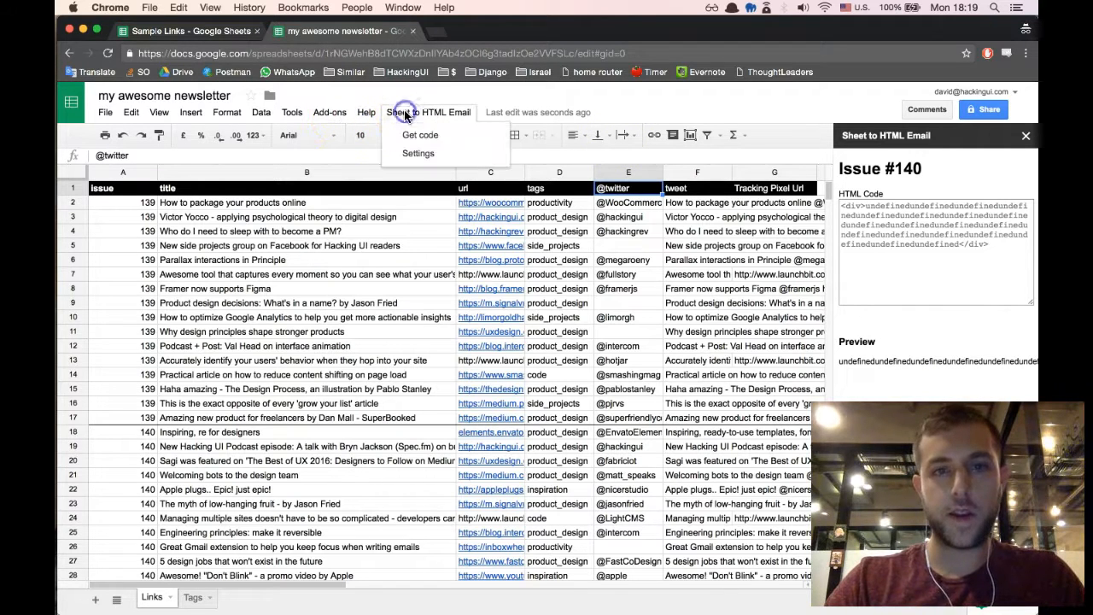
left_click(420, 154)
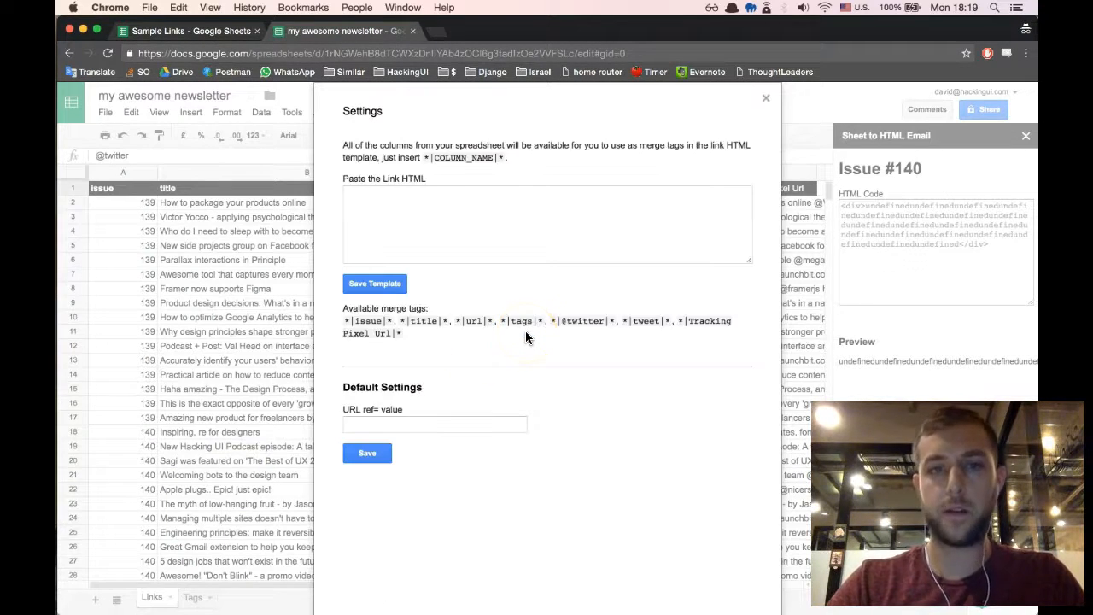
left_click(537, 213)
left_click(521, 218)
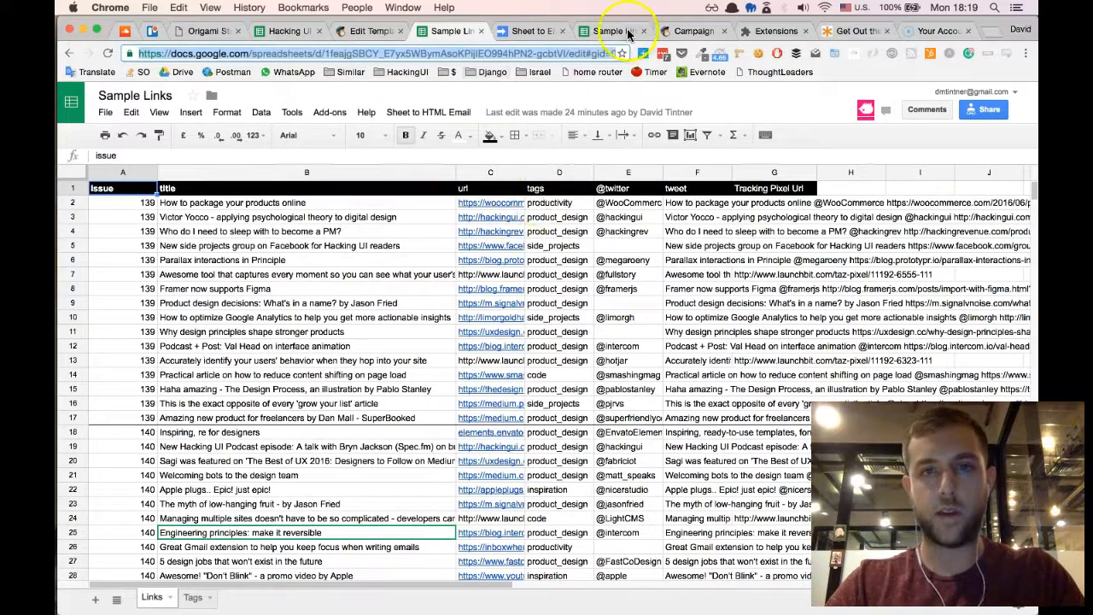
- Copy the full HTML source of the Invision link's text block from the Newsletter script email campaign in Mailchimp
left_click(684, 31)
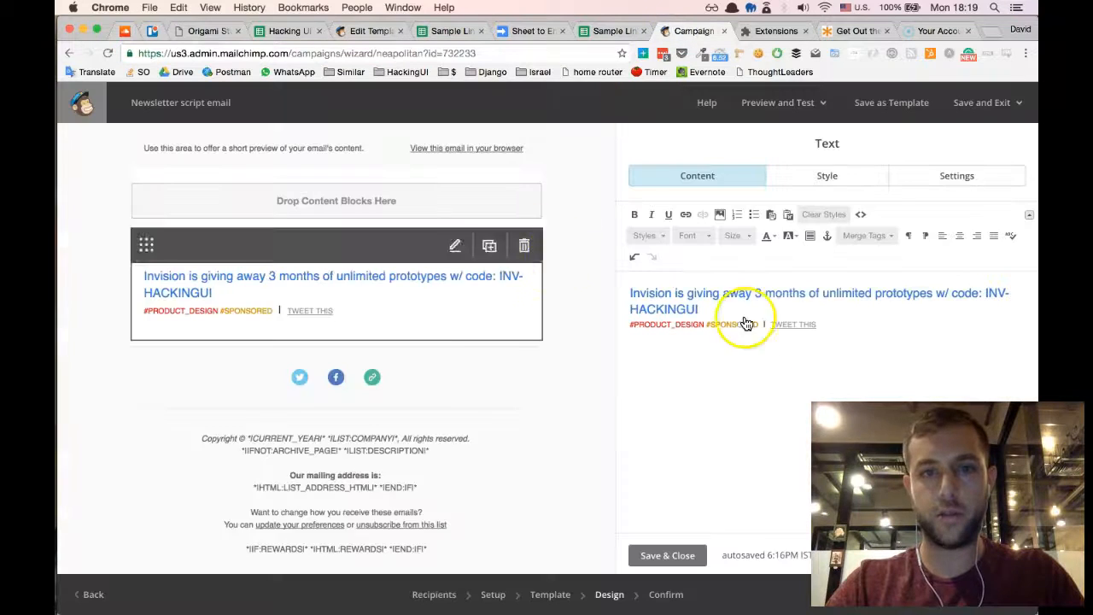
left_click(860, 206)
left_click(848, 302)
key("ctrl+a")
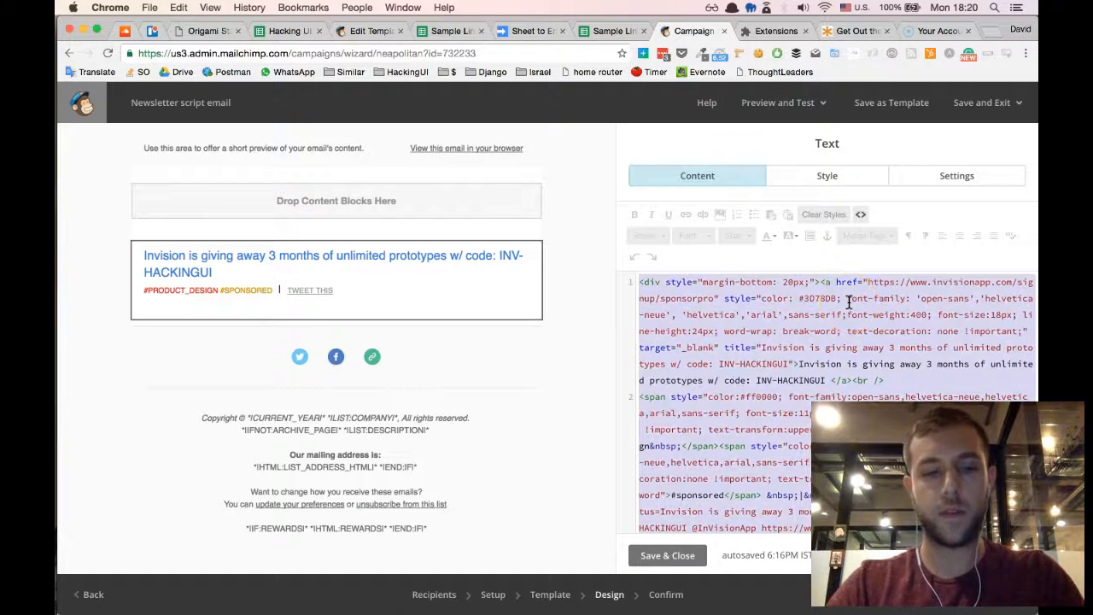
- Return to the incognito spreadsheet window and paste the Invision link code into the settings' link HTML field
key("super+grave")
left_click(566, 227)
key("super+v")
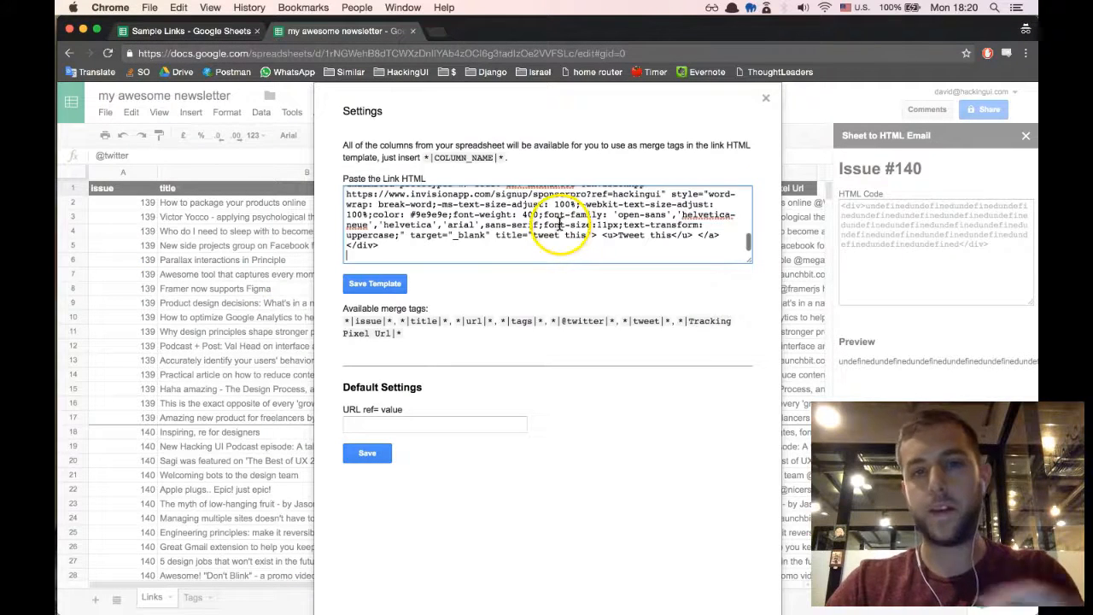
scroll(547, 229, "up", 10)
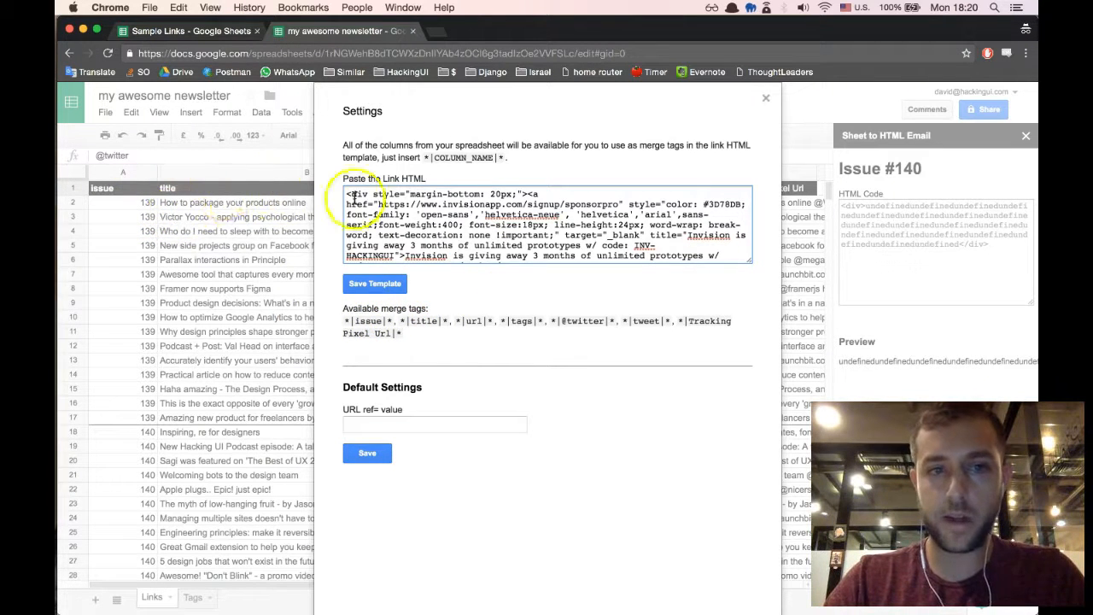
- Close the settings without saving and rename the title column header in cell B1 to "heading"
left_click(766, 101)
left_click(215, 190)
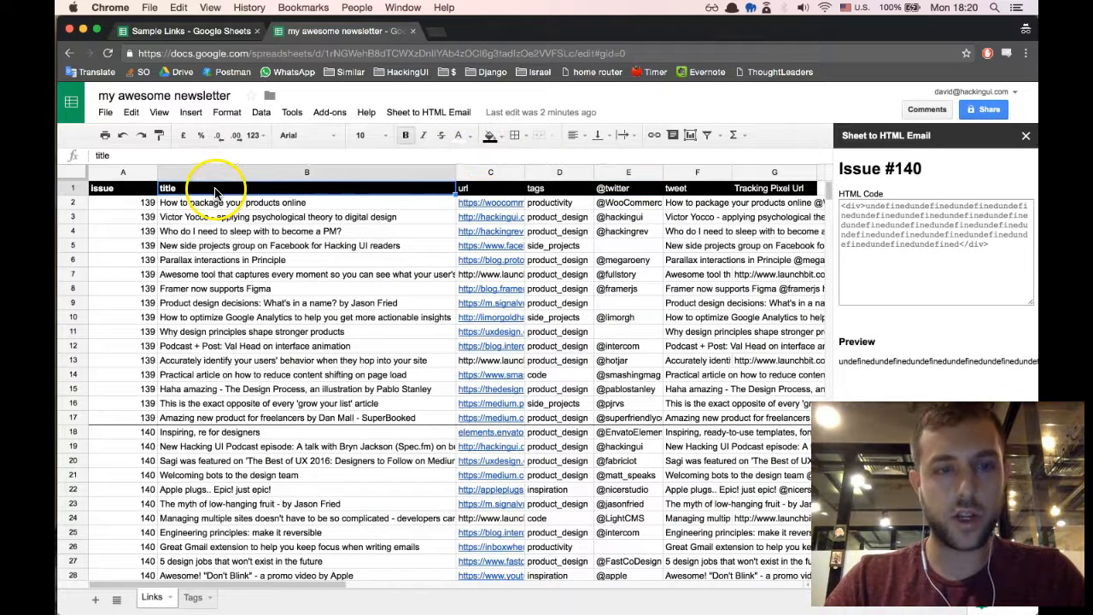
double_click(215, 190)
double_click(216, 190)
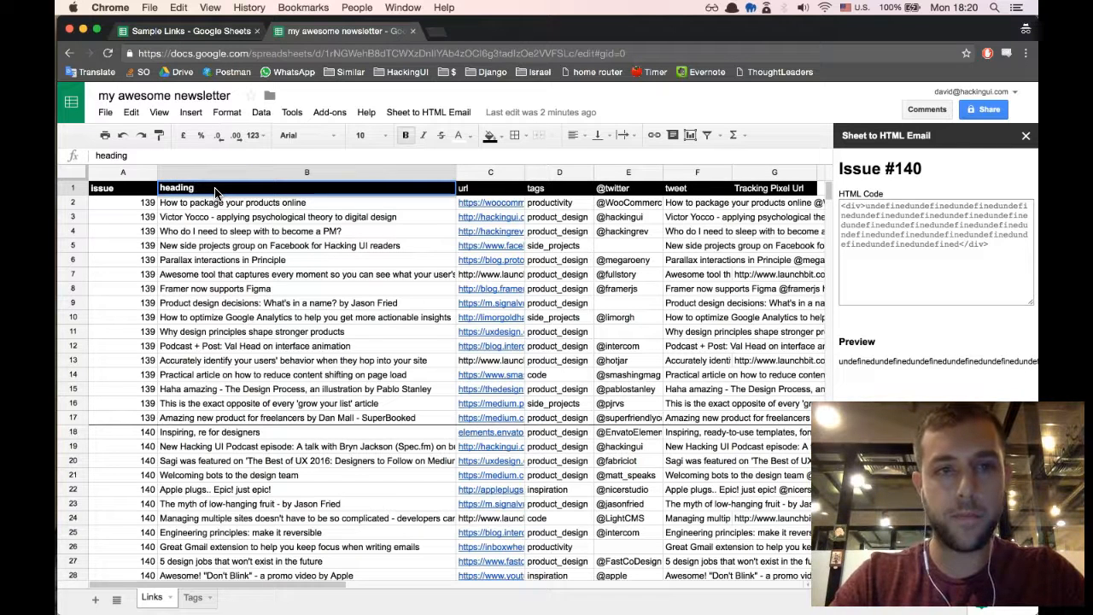
type("heading")
key("Return")
- Reopen the Sheet to HTML Email settings, check the heading merge tag, and paste the Invision link code as the link HTML
left_click(419, 112)
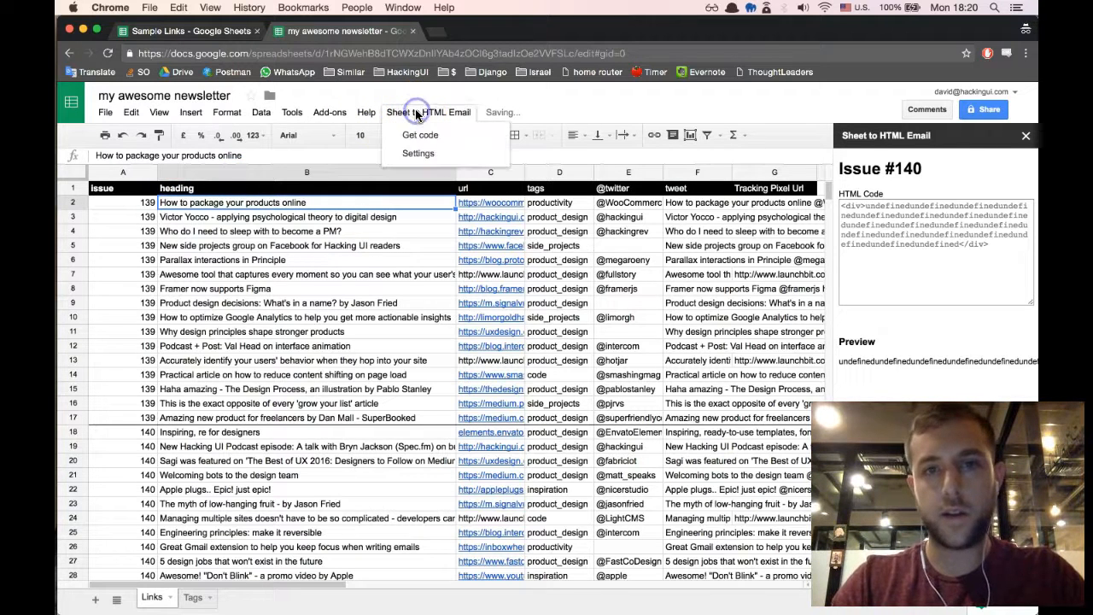
left_click(436, 153)
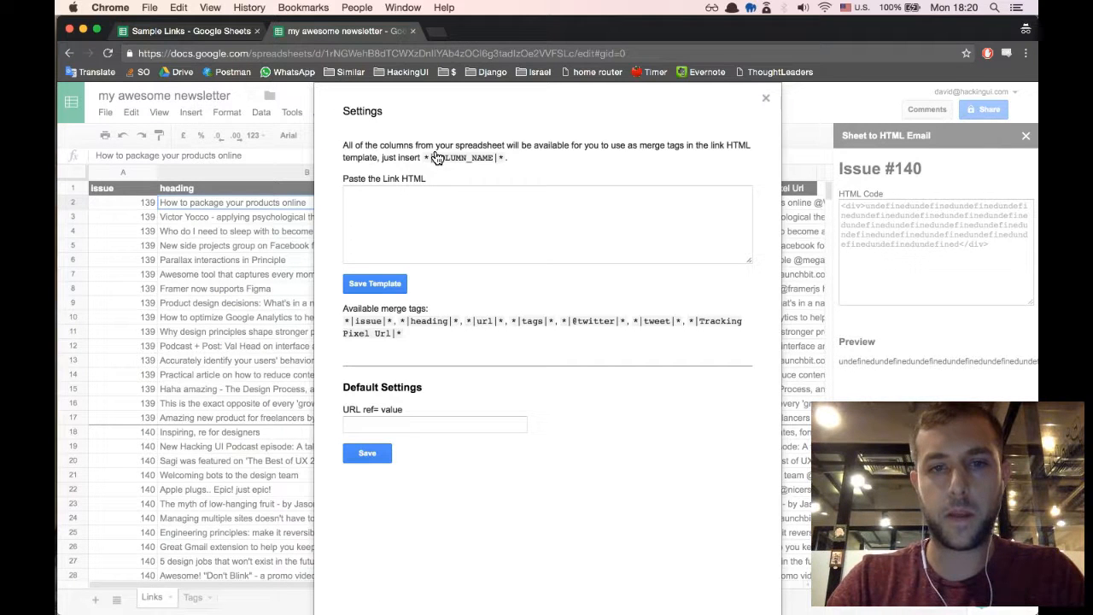
double_click(430, 320)
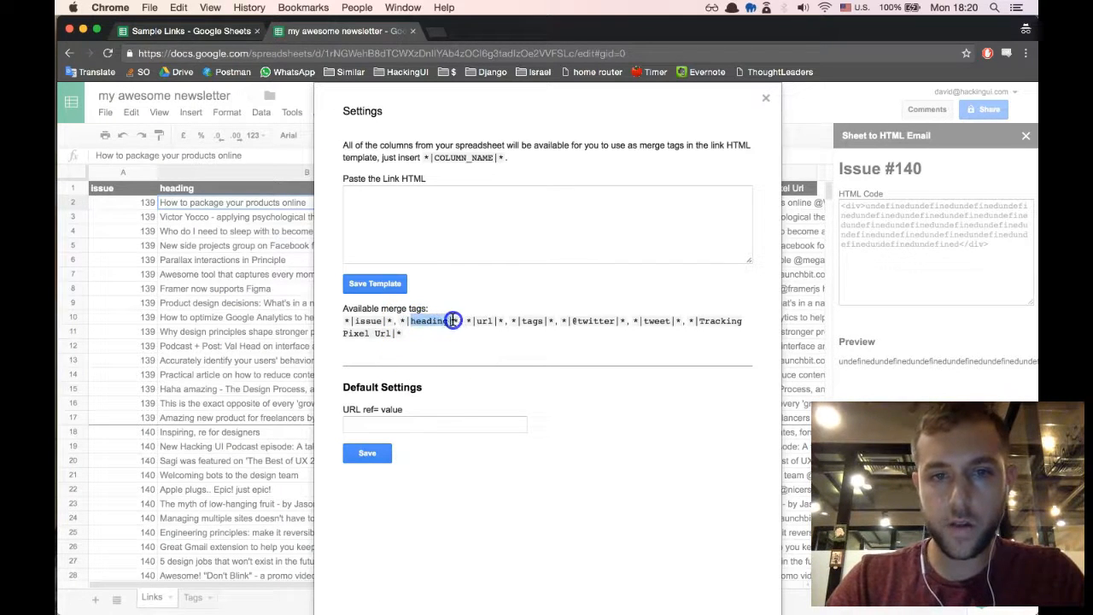
left_click(538, 212)
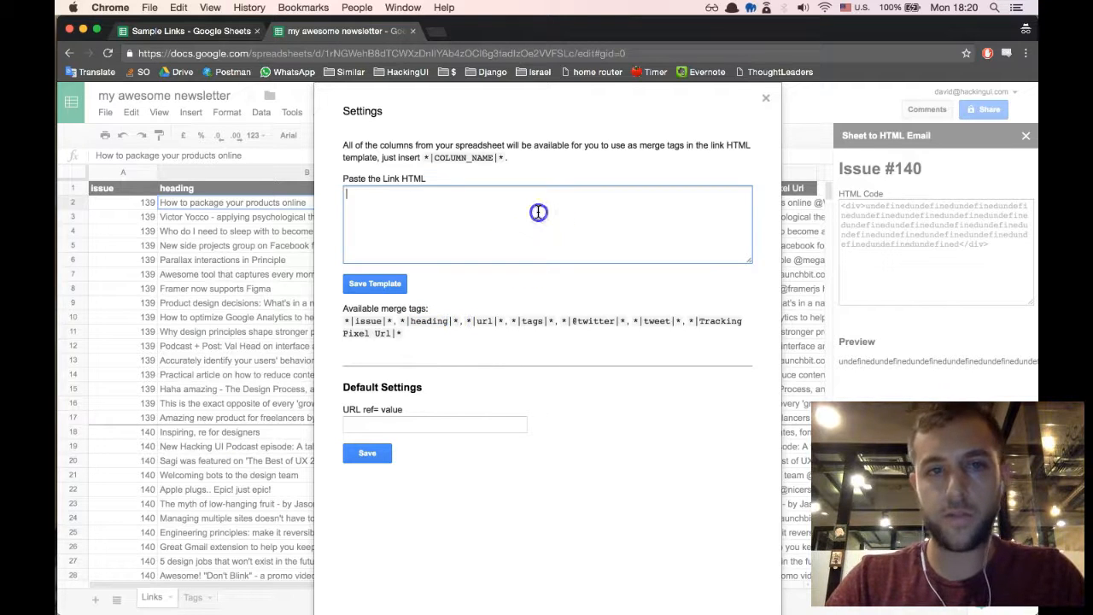
key("super+v")
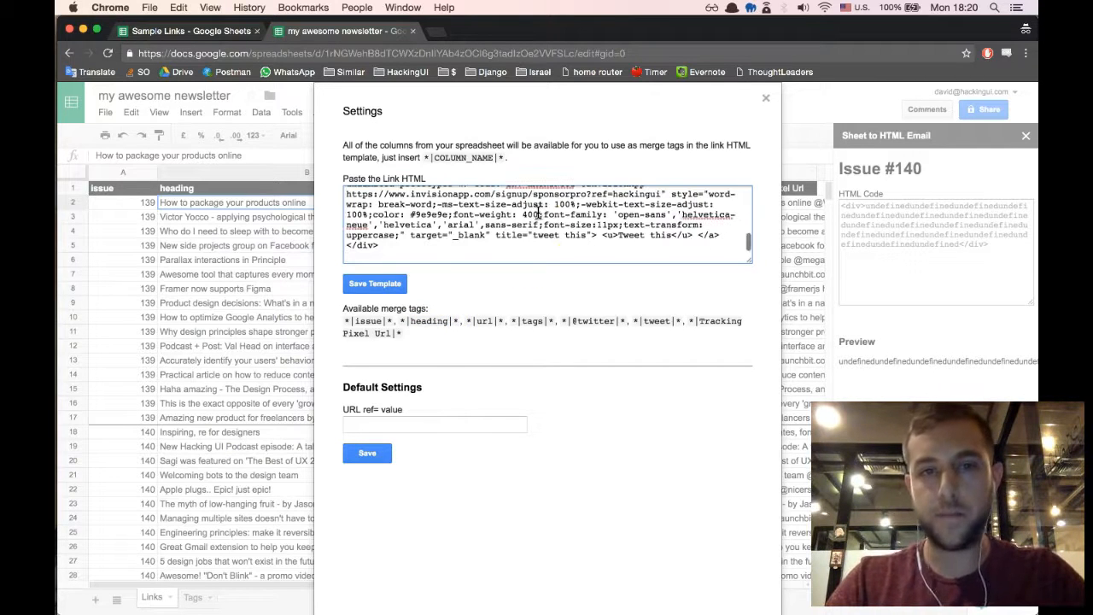
scroll(583, 206, "up", 5)
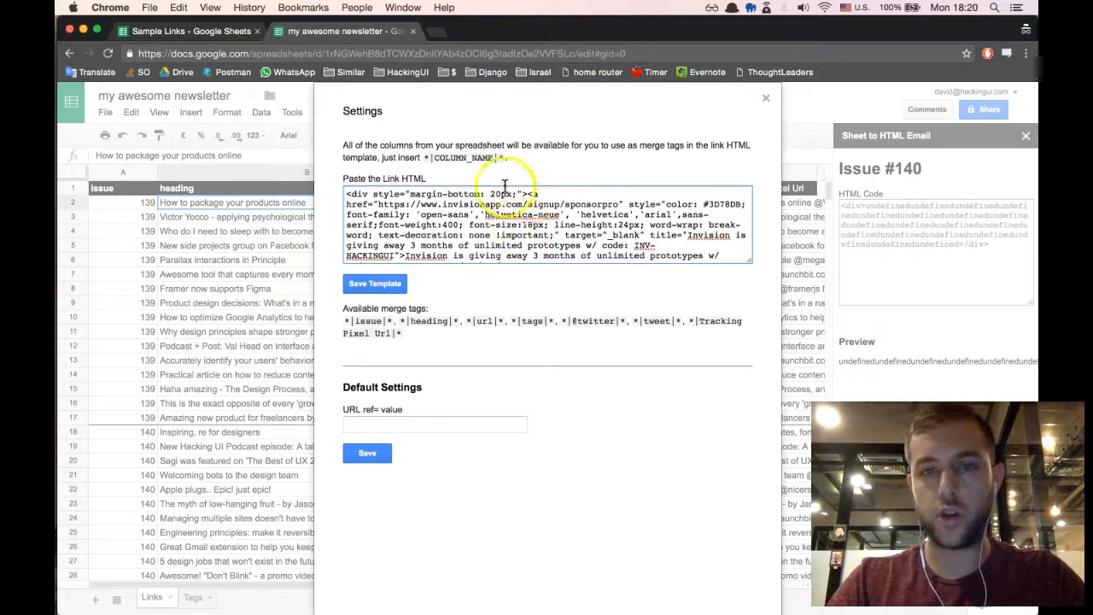
- Replace the Invision link's visible title in the link HTML with the *|heading|* merge tag from the available tags
left_click(348, 320)
left_click(400, 322)
left_click_drag(456, 320, 458, 320)
key("super+c")
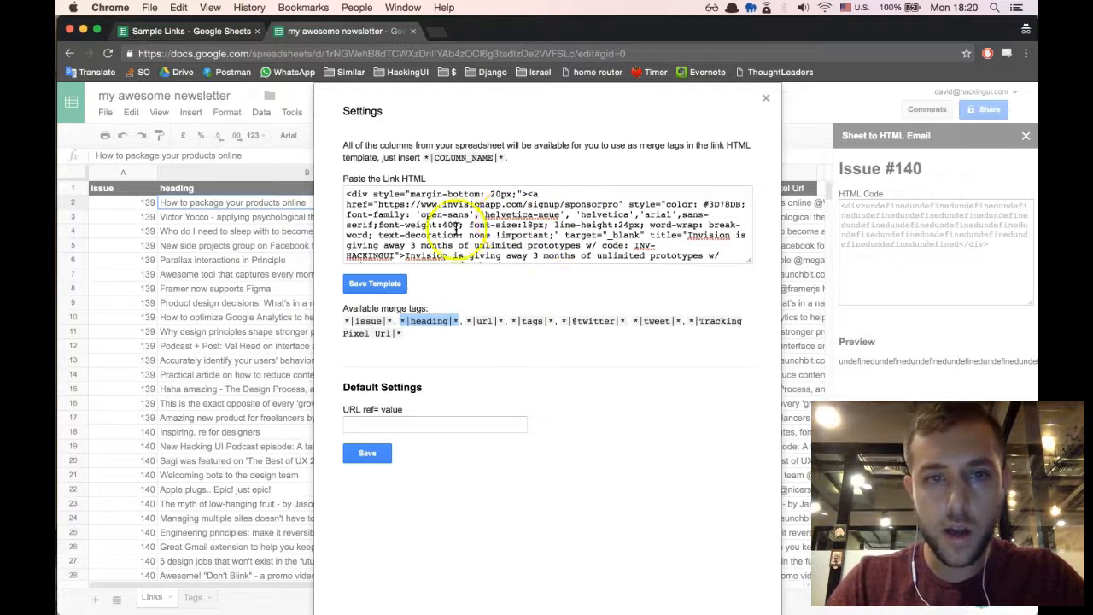
scroll(598, 218, "down", 2)
scroll(658, 222, "down", 1)
left_click_drag(468, 207, 408, 231)
key("super+v")
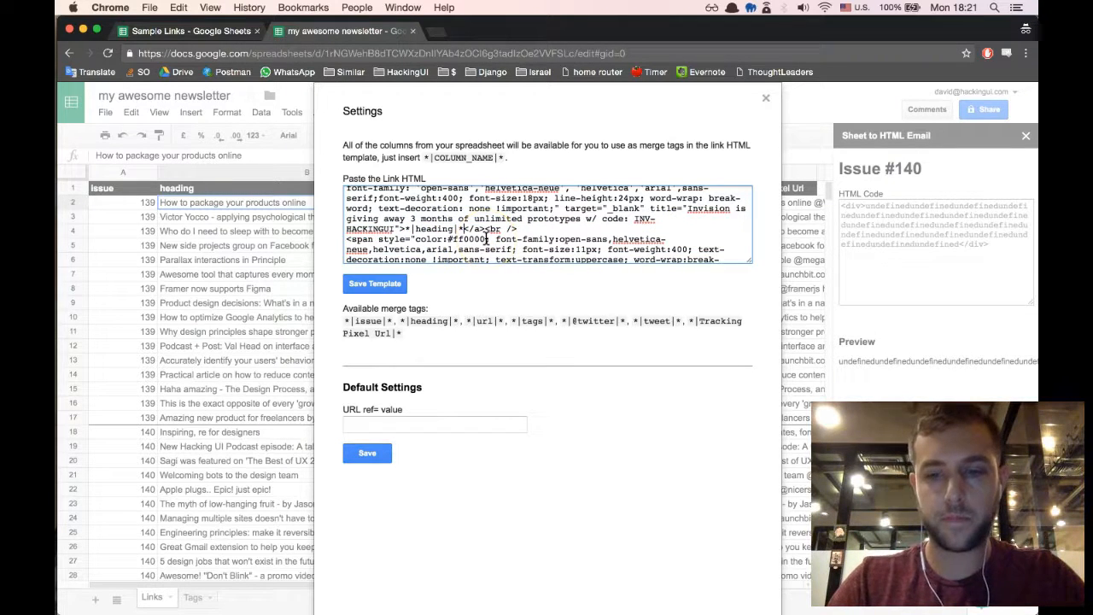
- Replace the entire link HTML with the prepared template containing the url, title, tags and tweet merge tags
scroll(487, 239, "up", 5)
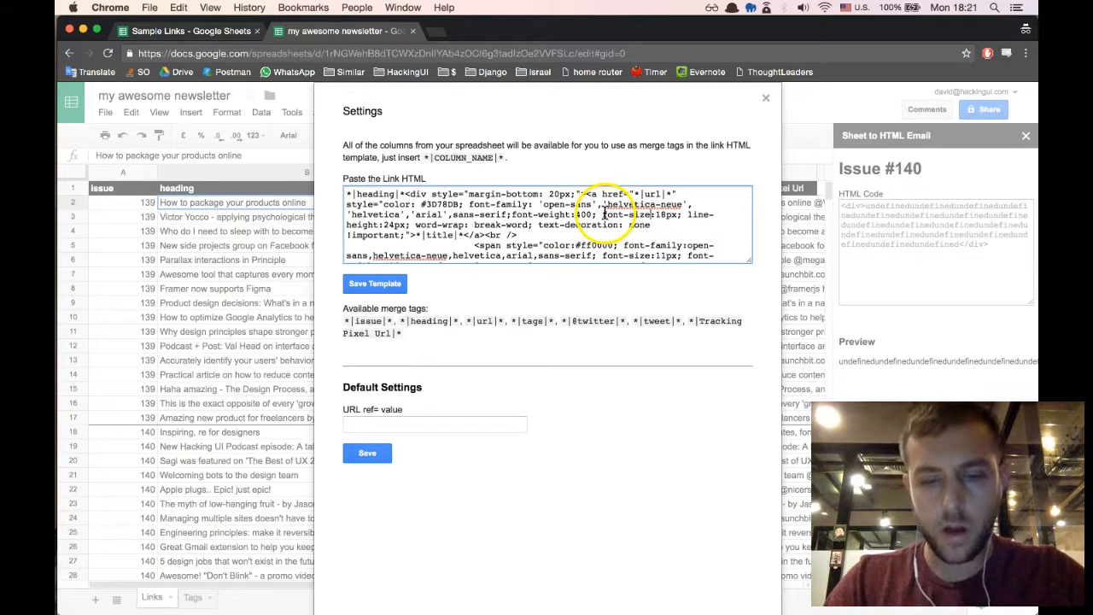
key("super+a")
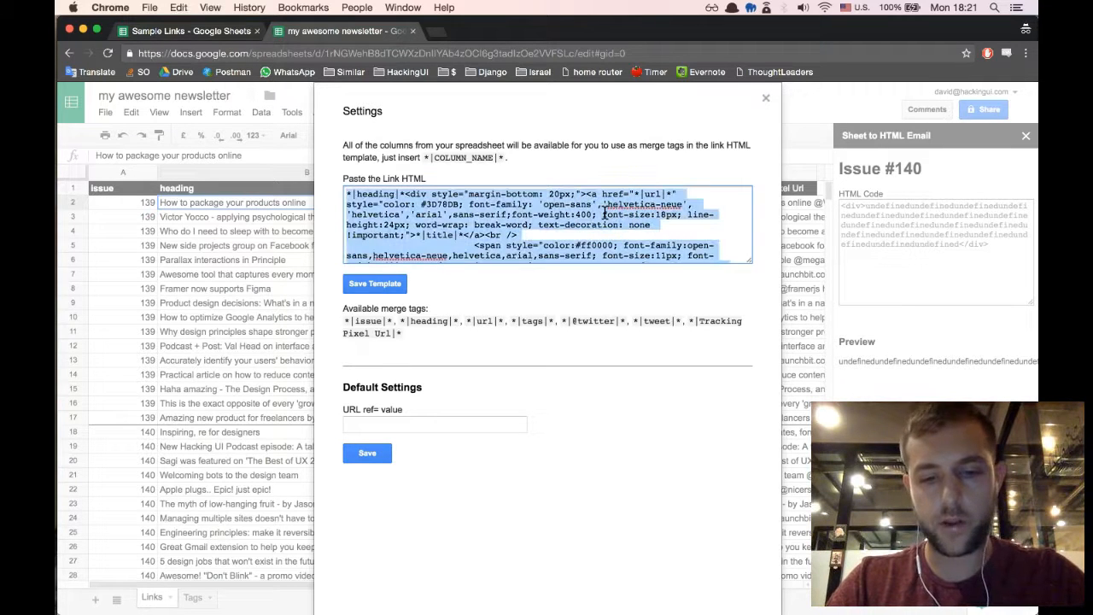
key("super+v")
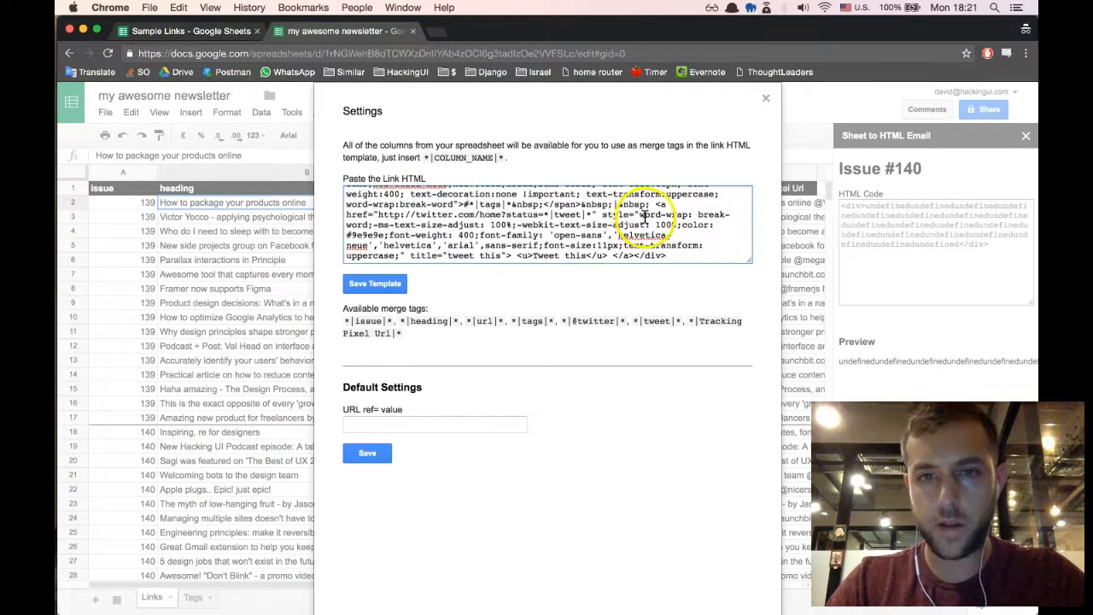
scroll(610, 224, "up", 6)
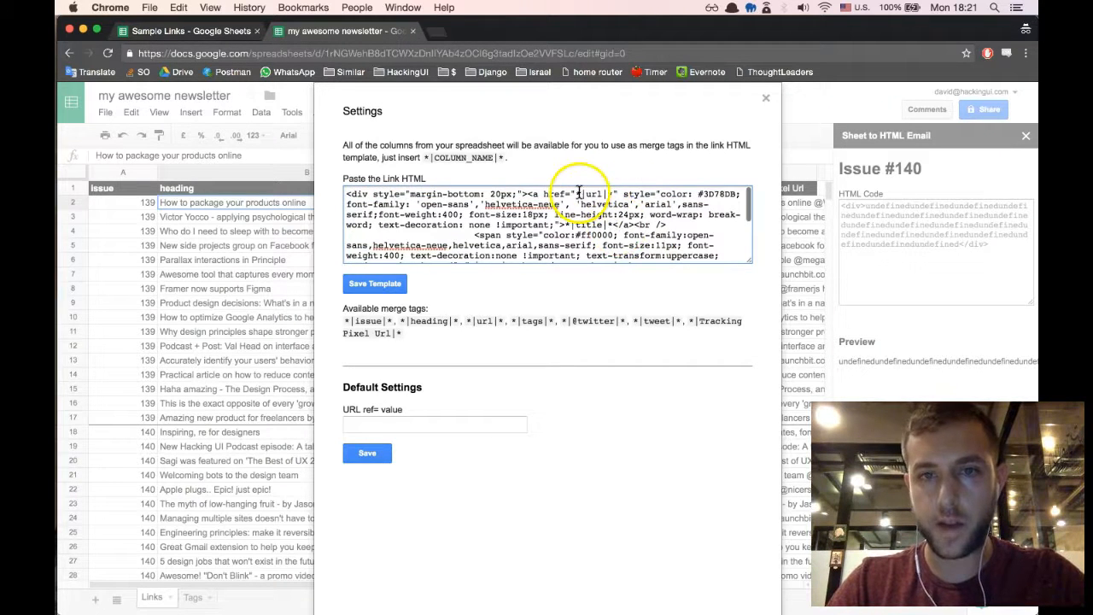
- Change the *|title|* merge tag to *|heading|*, check the url, tags and tweet merge tags, and save the template
left_click_drag(576, 194, 579, 194)
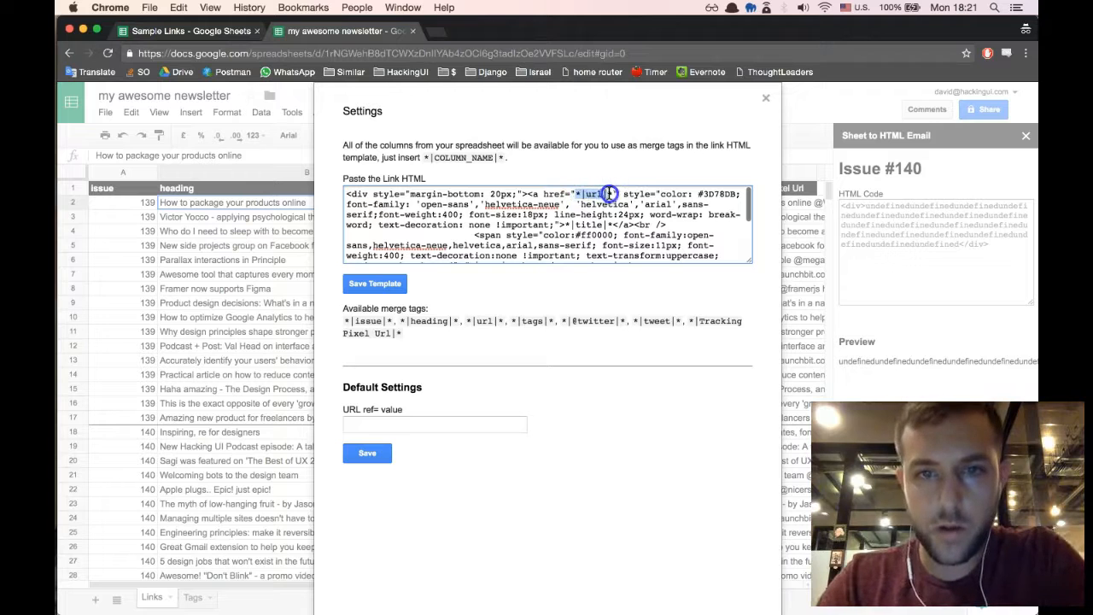
scroll(632, 226, "down", 1)
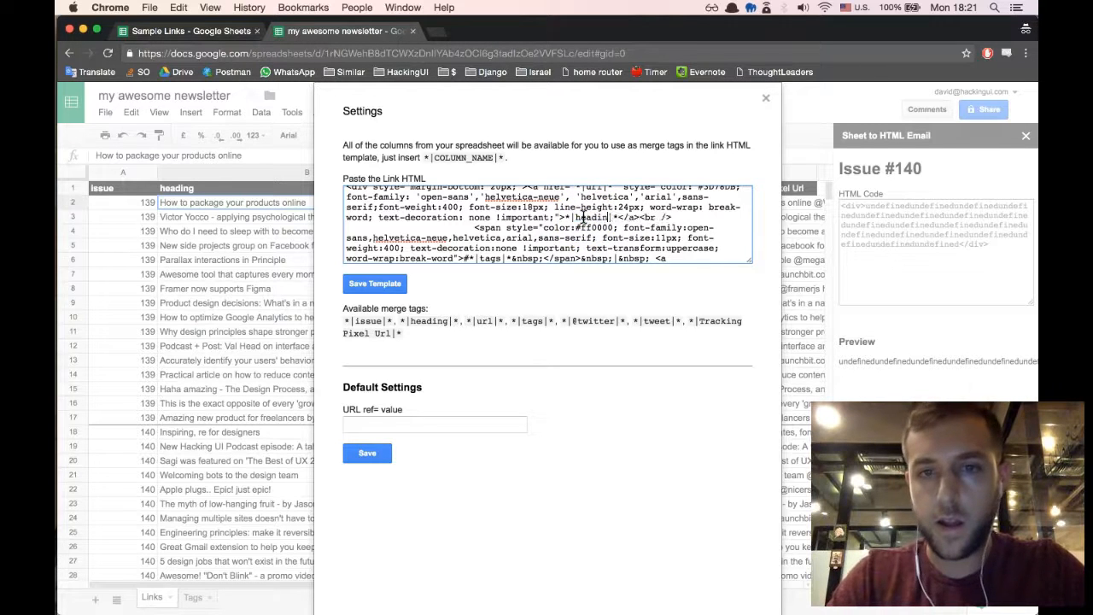
scroll(555, 235, "down", 1)
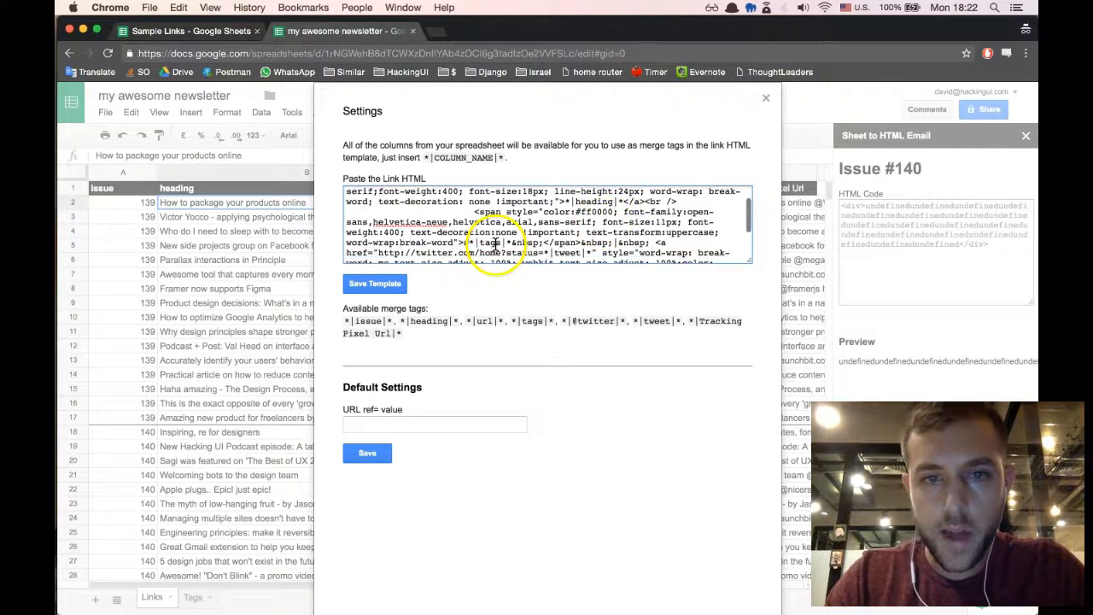
scroll(503, 240, "down", 2)
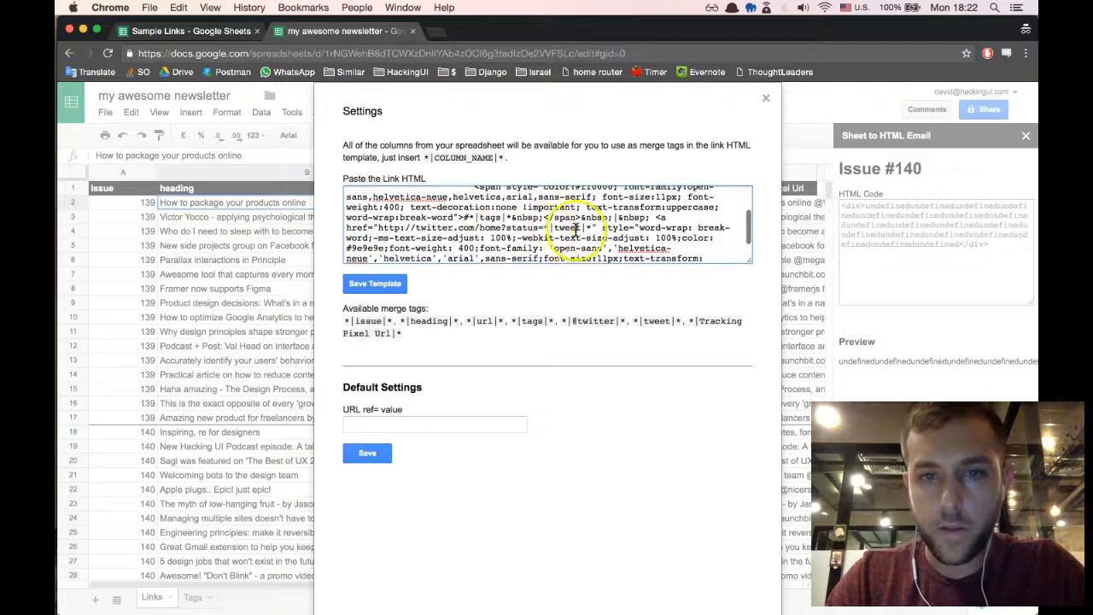
scroll(584, 226, "down", 1)
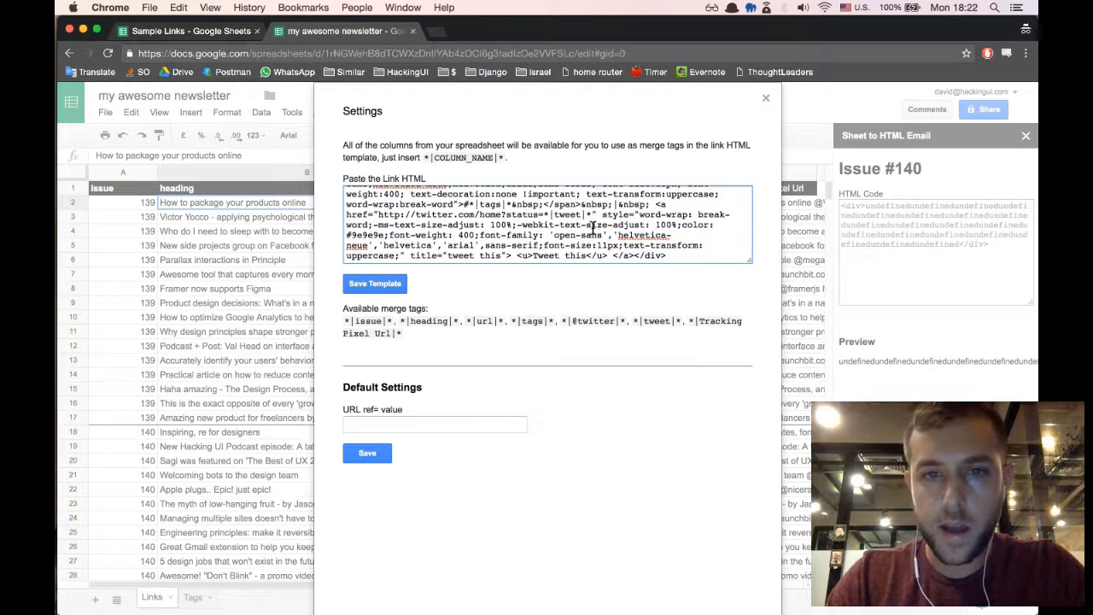
left_click(391, 286)
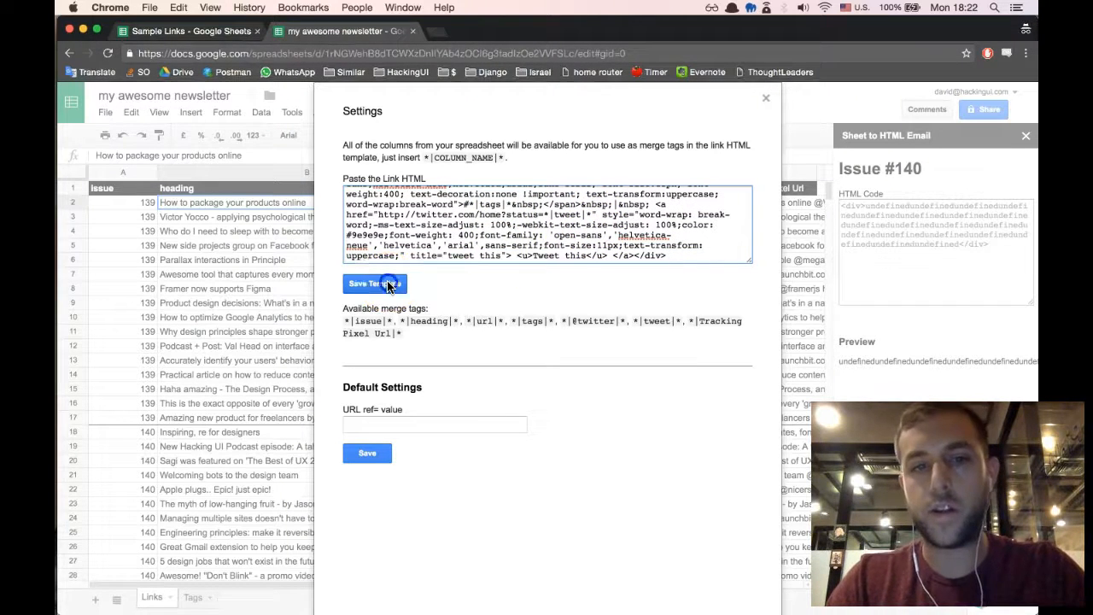
- Set the default URL ref= value to "hackingui", save it and close the settings
left_click(466, 429)
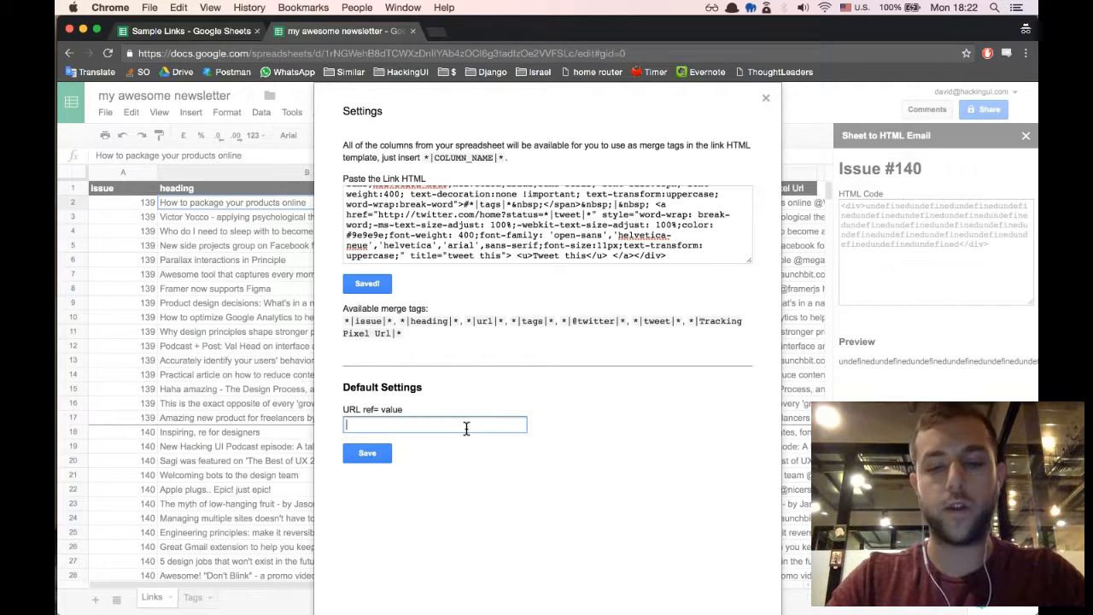
left_click(381, 454)
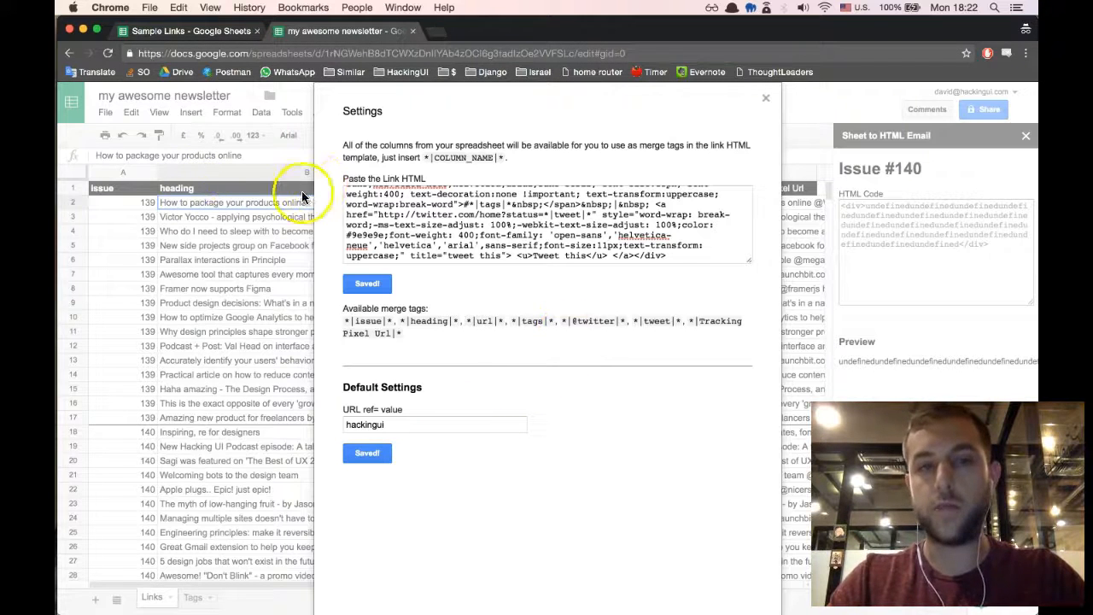
left_click(503, 248)
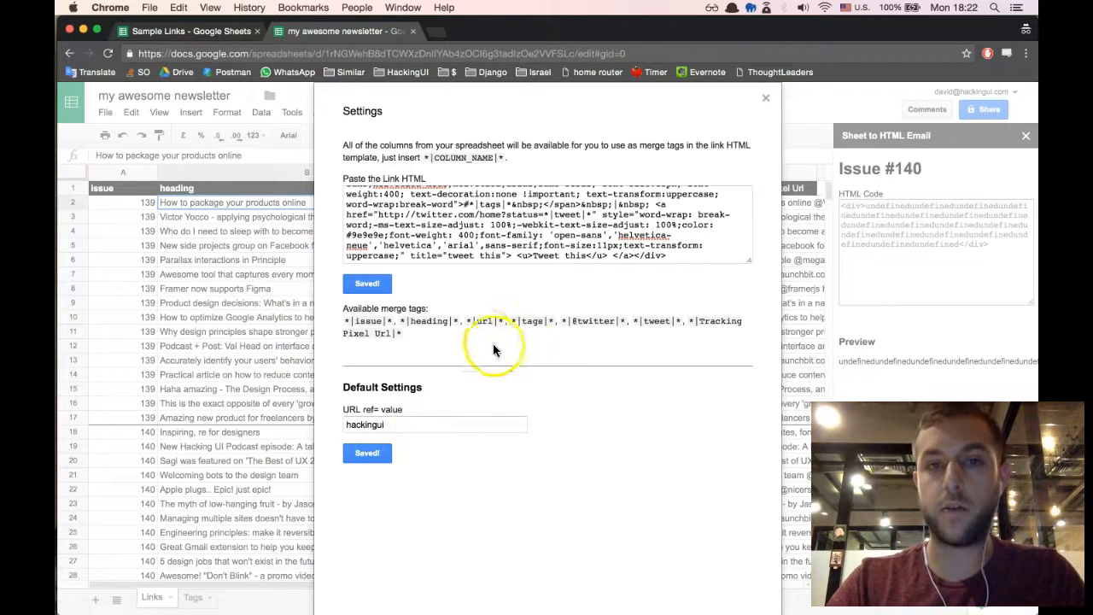
left_click(766, 99)
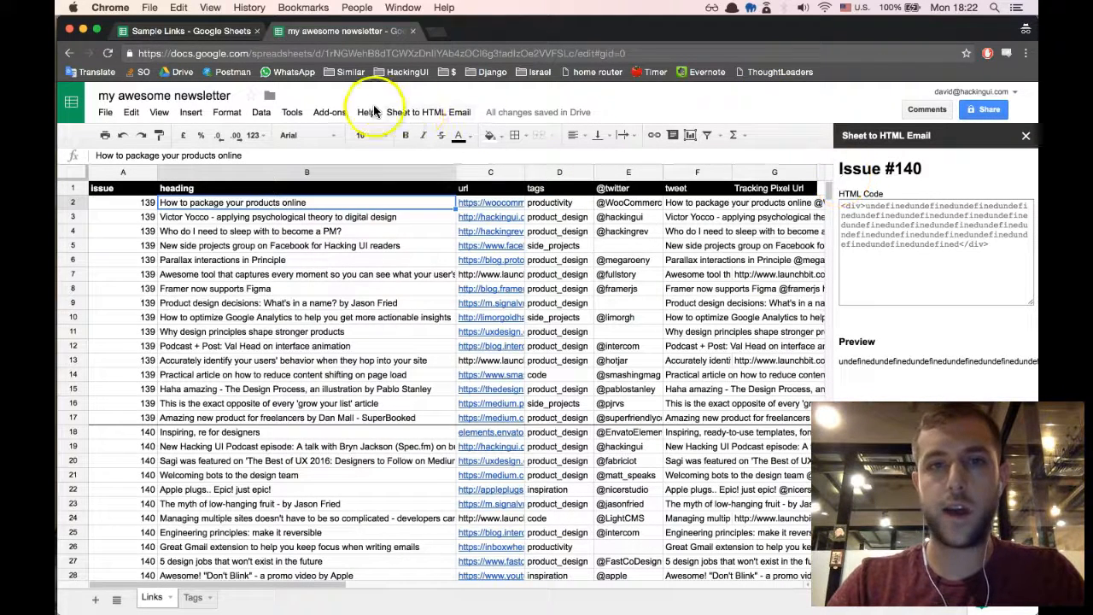
- Regenerate the Issue #140 HTML from the sheet with Sheet to HTML Email and copy all of the generated code
left_click(404, 112)
left_click(423, 135)
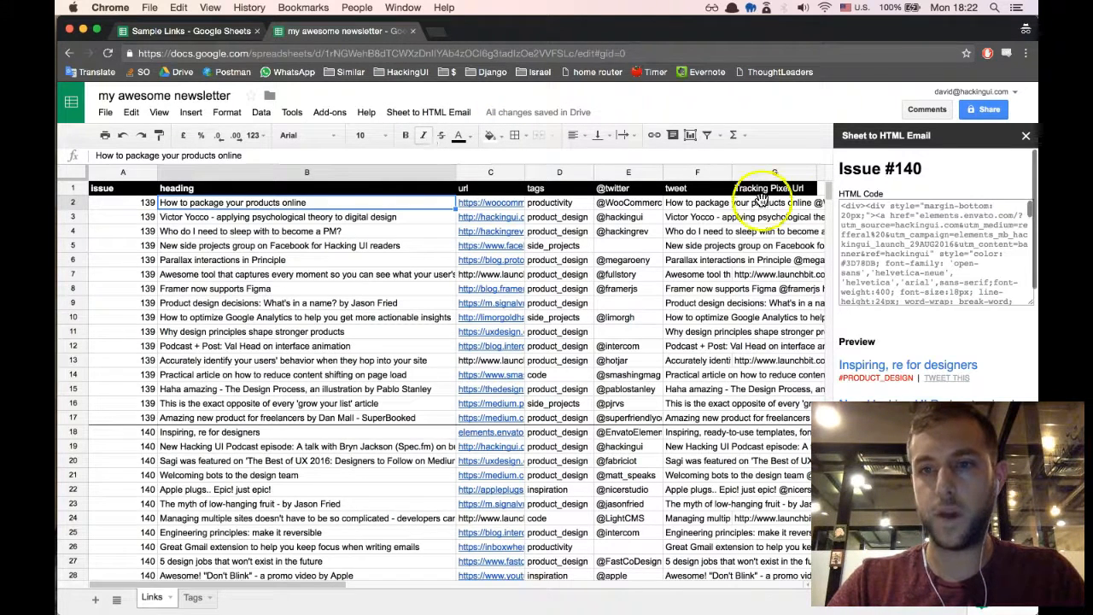
left_click_drag(924, 560, 119, 564)
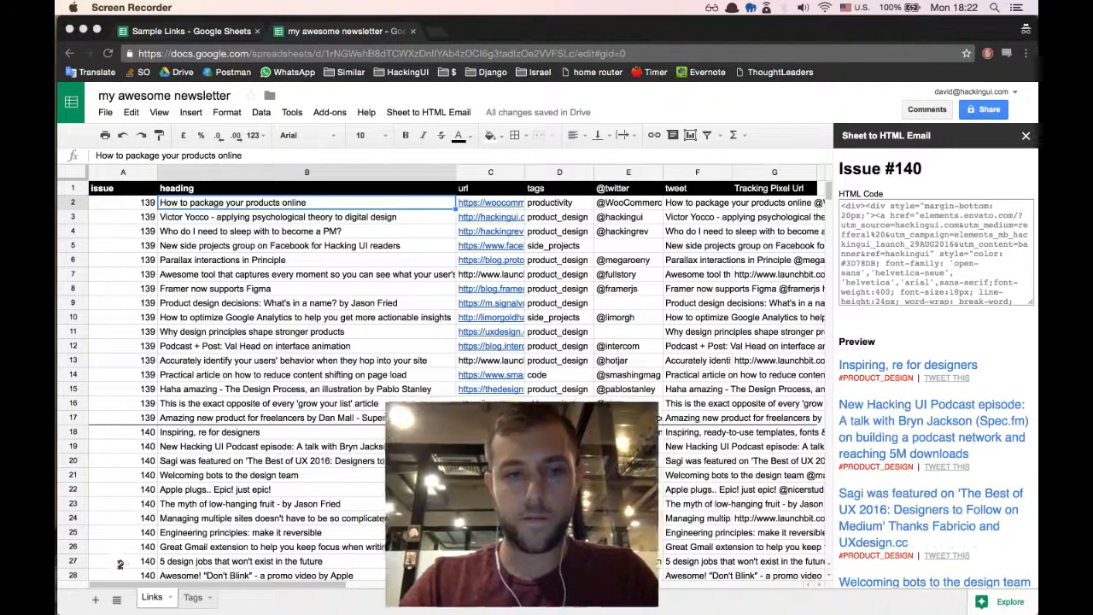
left_click(961, 267)
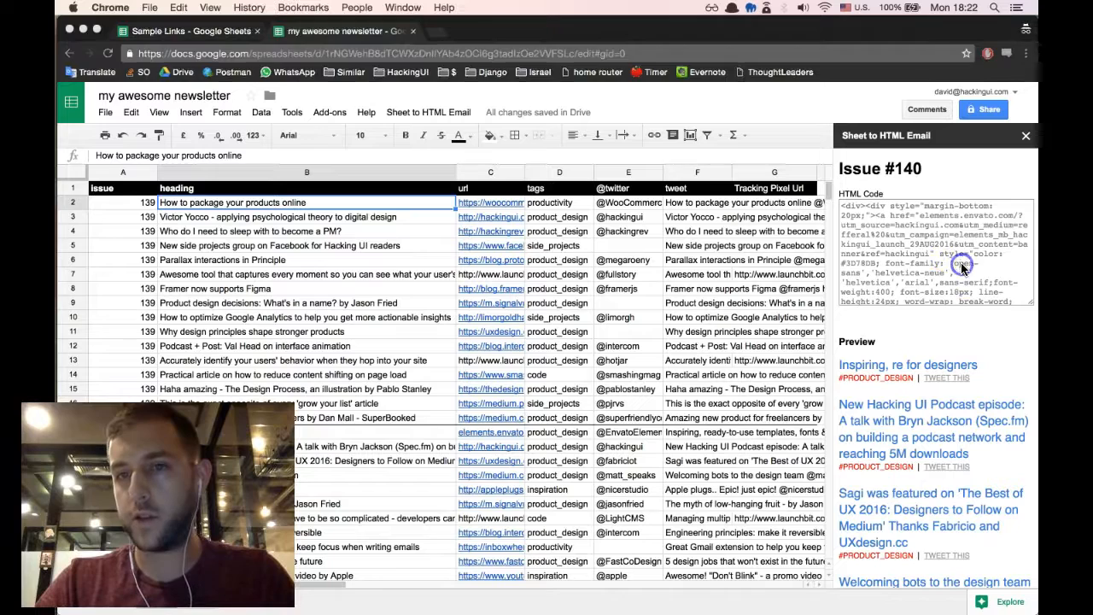
key("super+a")
key("super+c")
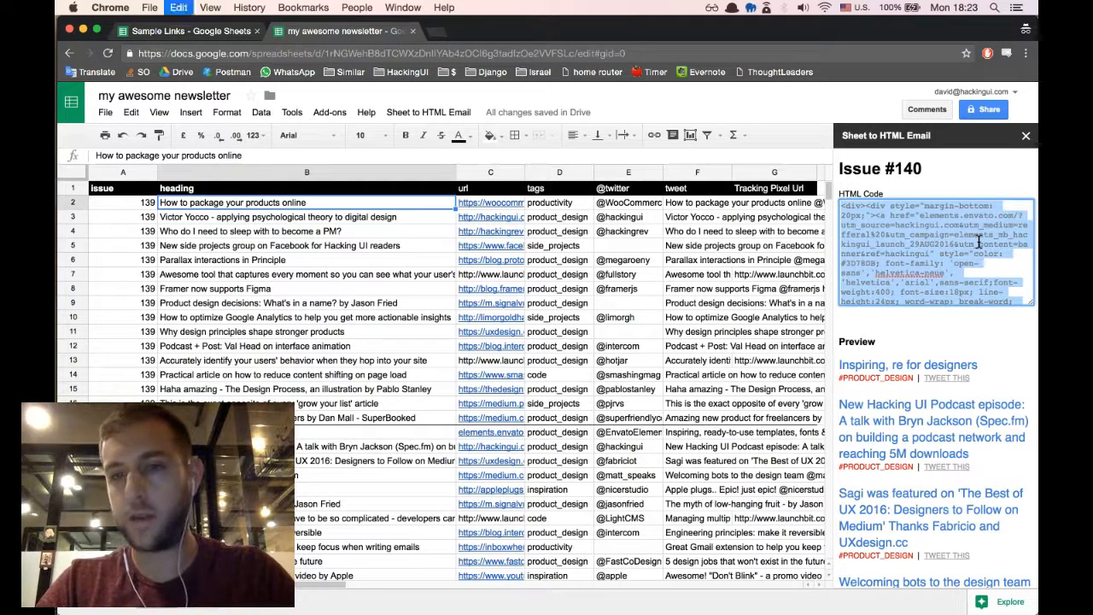
- Examine the Issue #140 preview, checking the link headings, hashtags and tweet links
scroll(995, 326, "down", 3)
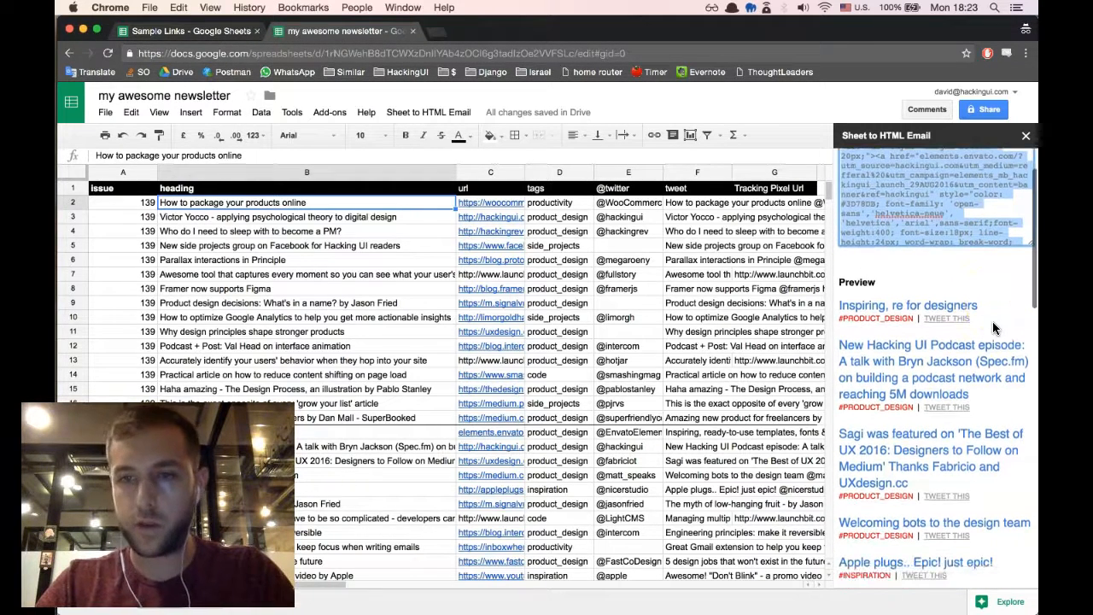
scroll(956, 316, "down", 2)
left_click(922, 305)
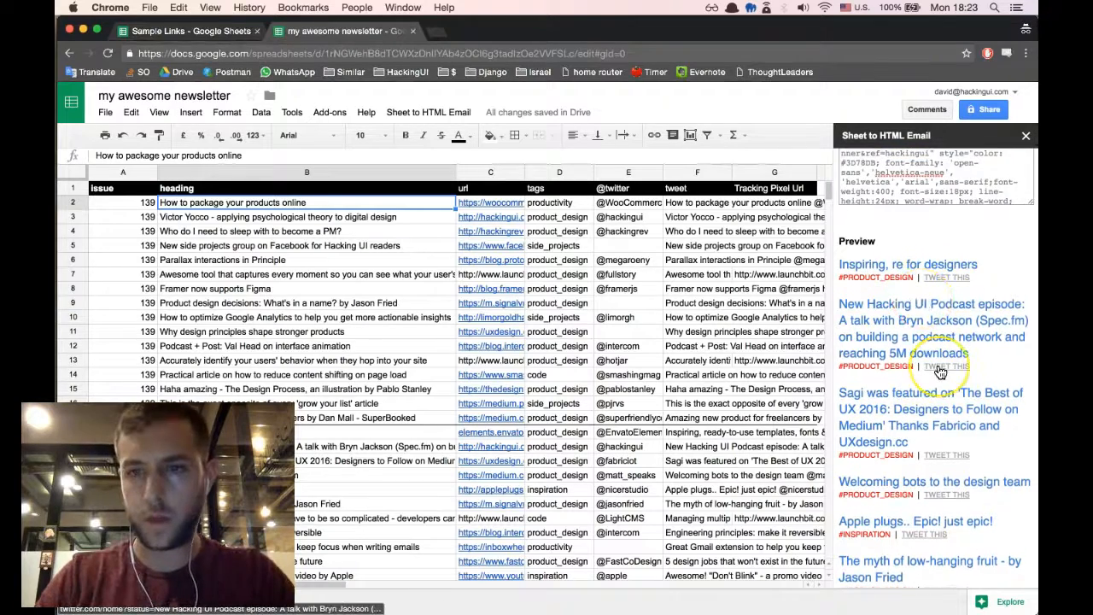
scroll(940, 371, "down", 2)
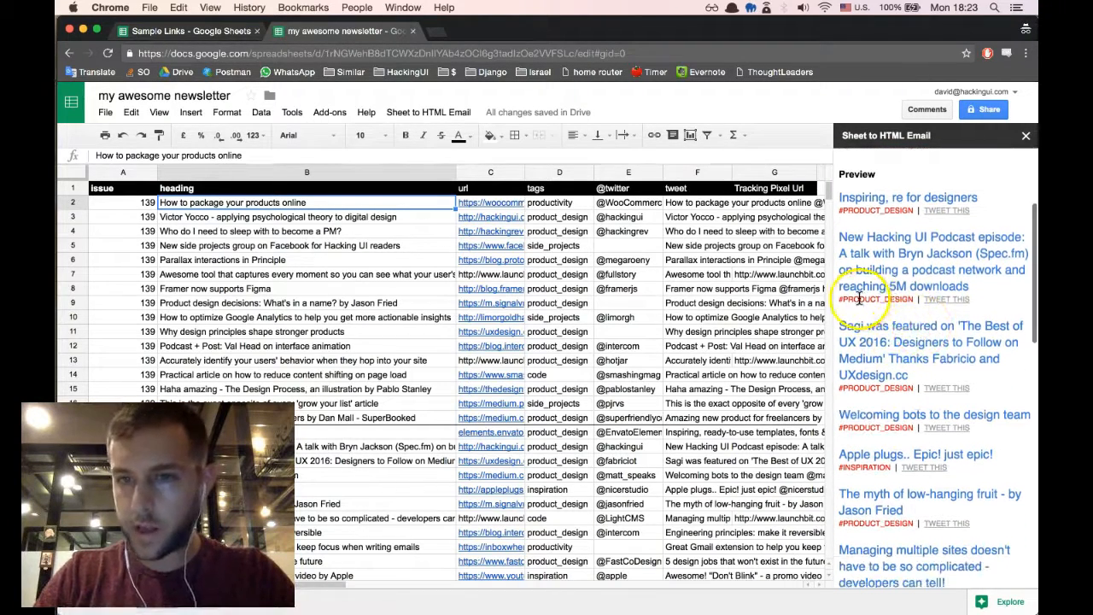
scroll(888, 316, "down", 1)
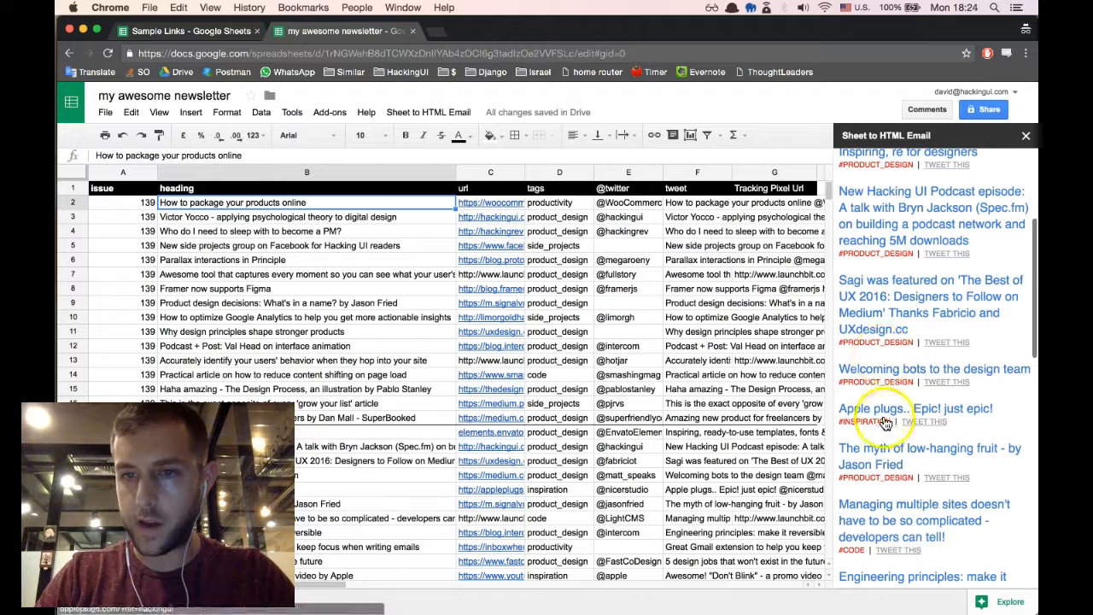
scroll(886, 424, "down", 1)
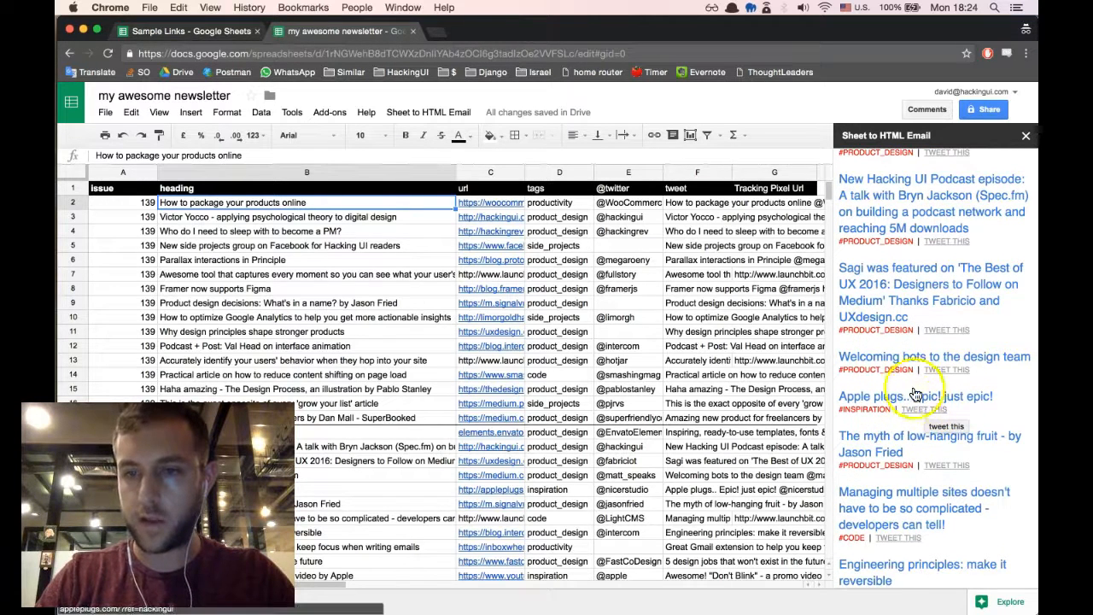
scroll(939, 396, "down", 3)
scroll(938, 401, "up", 8)
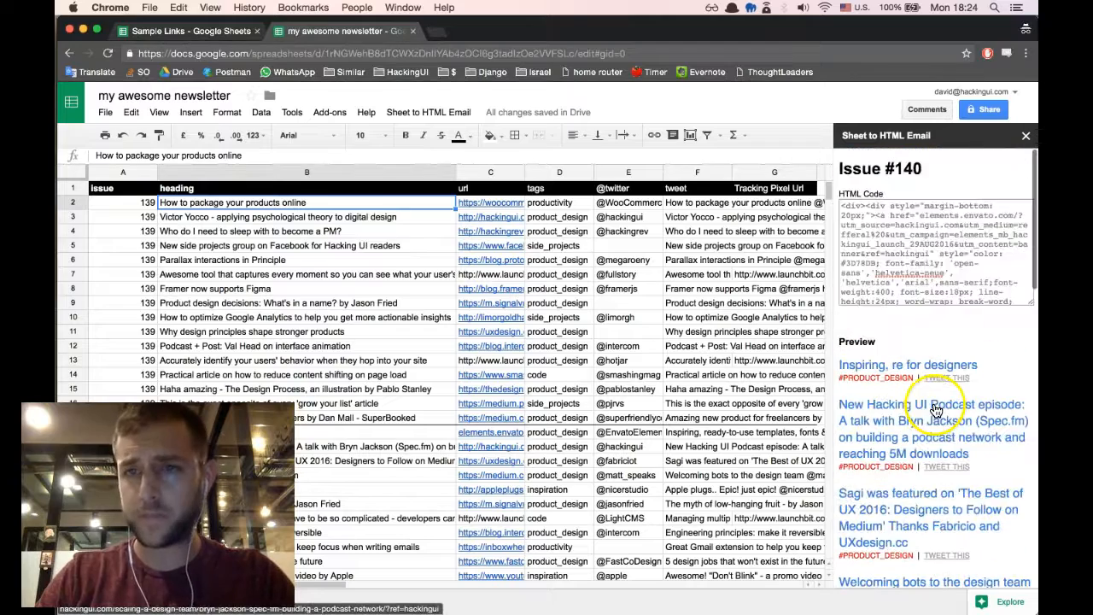
- Copy the full generated HTML and paste it over the text block's source code in the Mailchimp Newsletter script email campaign
left_click(966, 242)
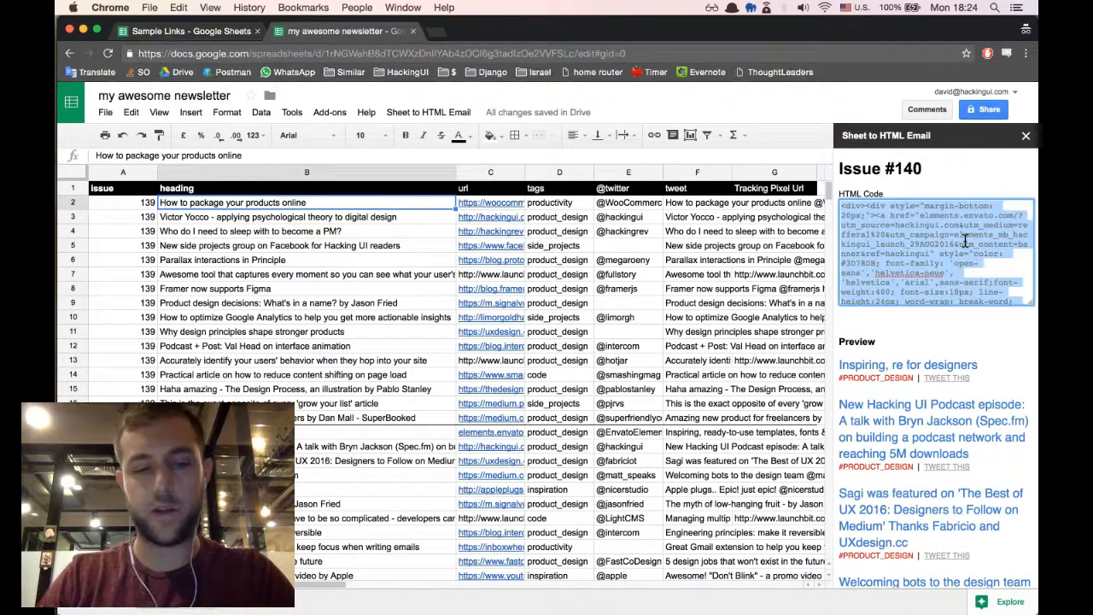
key("super+grave")
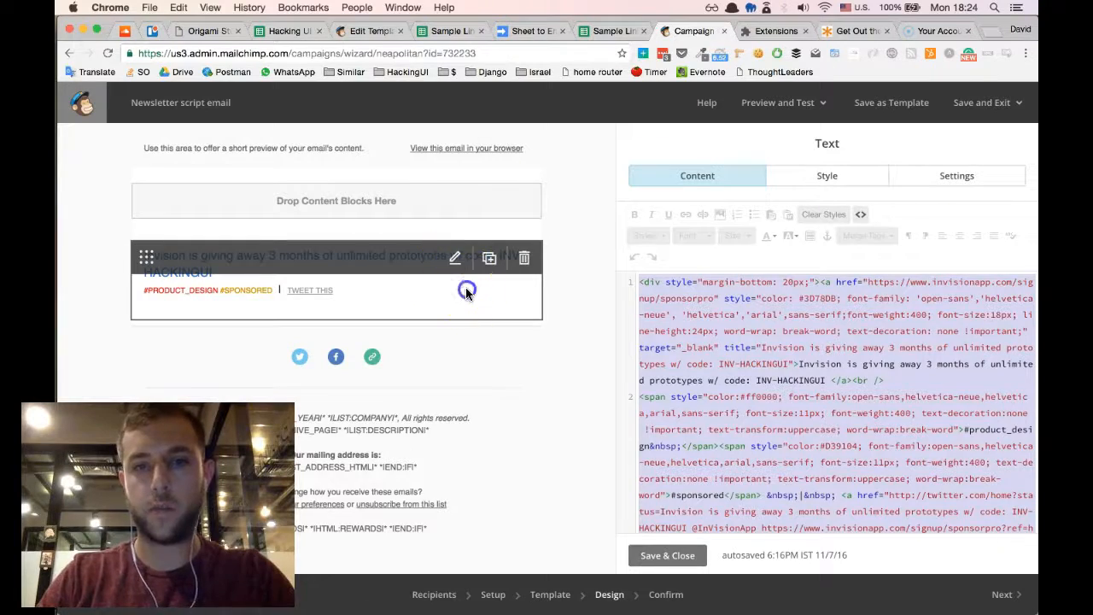
left_click(808, 365)
key("super+a")
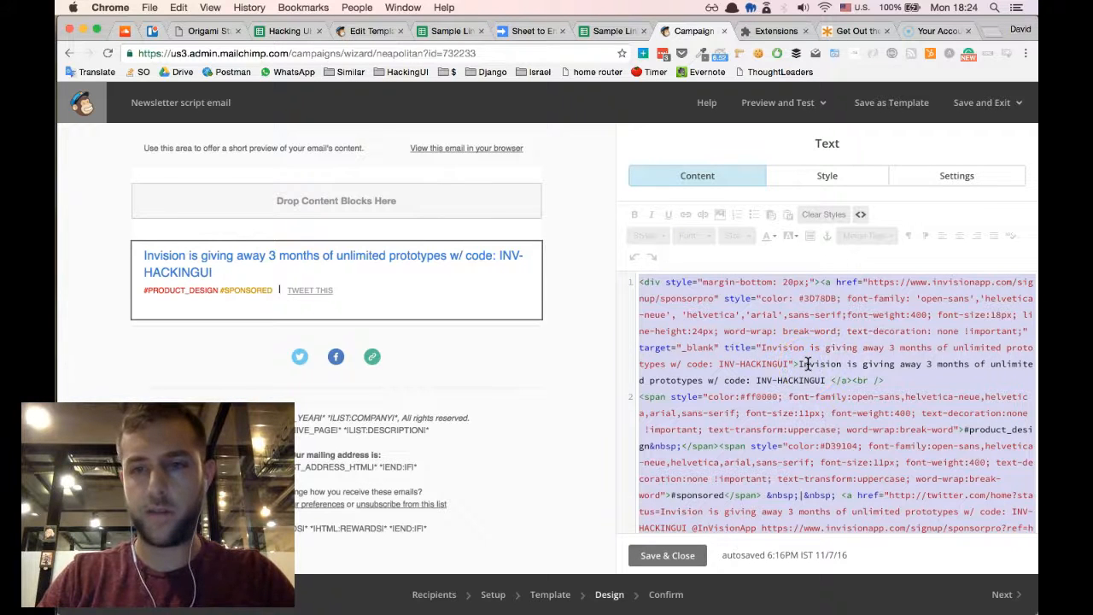
key("BackSpace")
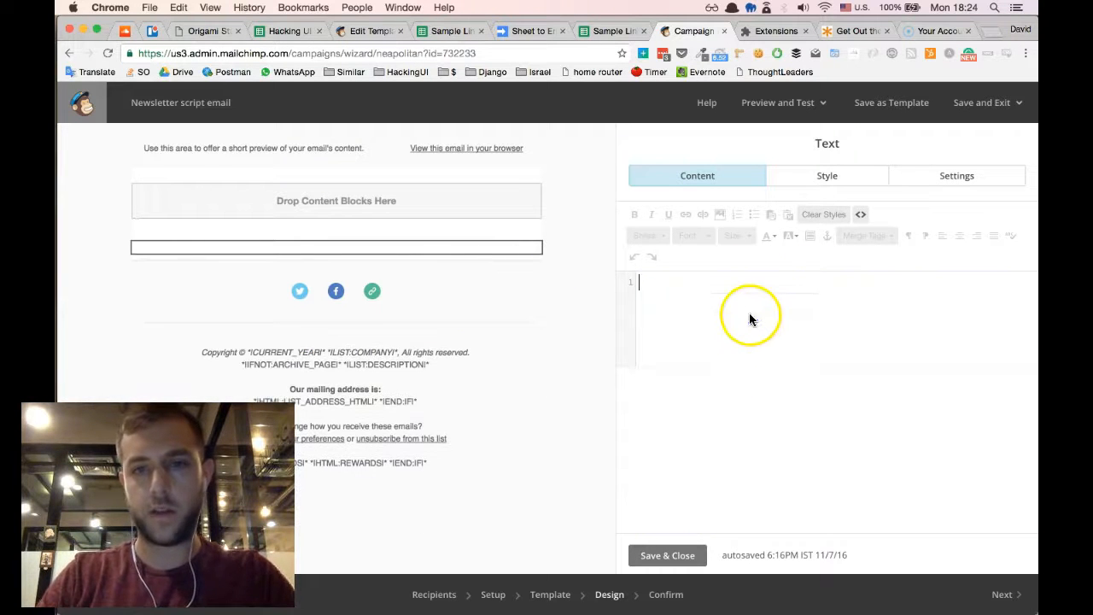
key("super+v")
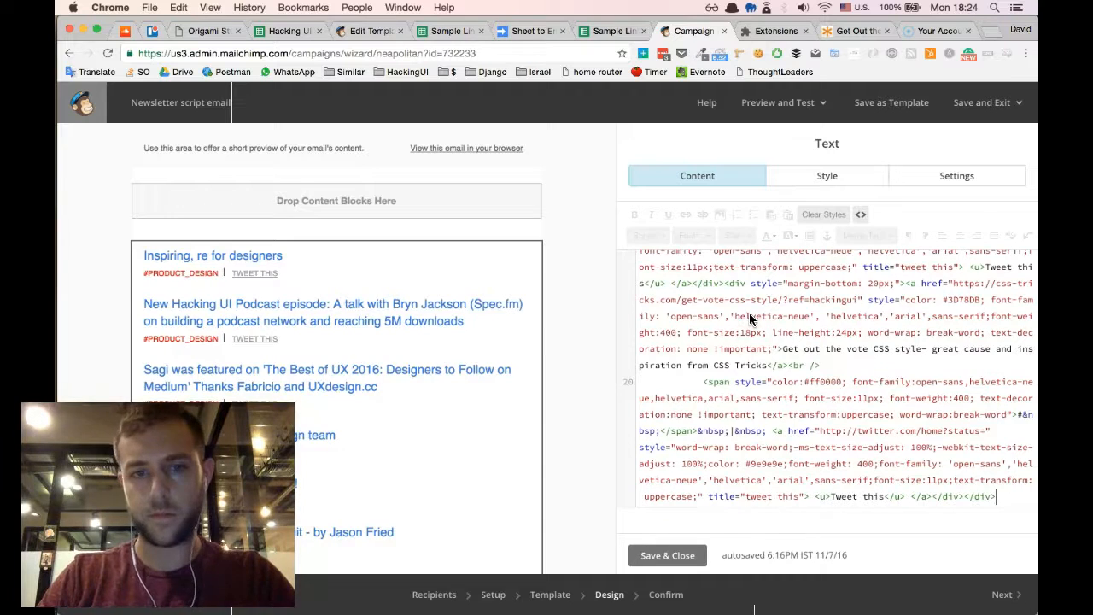
- Review the pasted links in the email layout and save and close the text block
scroll(358, 316, "down", 10)
scroll(358, 322, "down", 5)
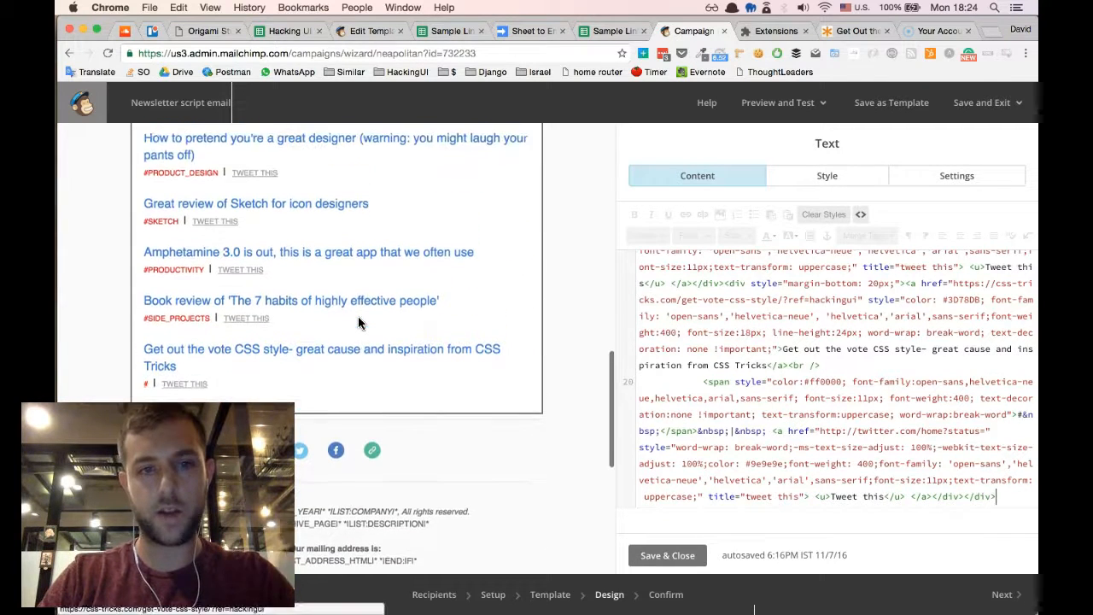
scroll(358, 322, "up", 8)
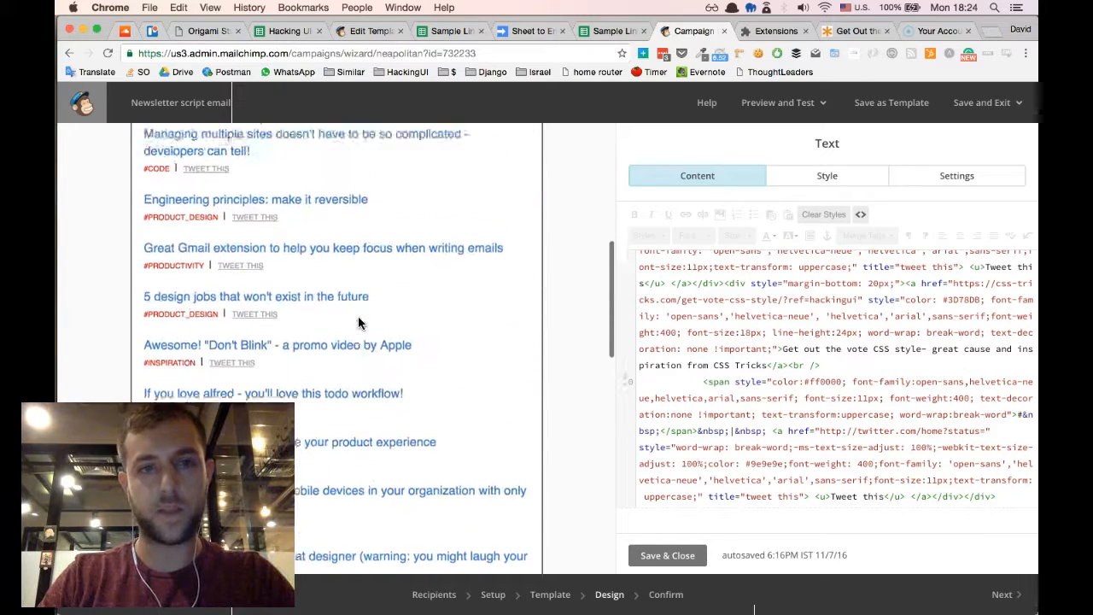
scroll(358, 322, "up", 5)
left_click(664, 560)
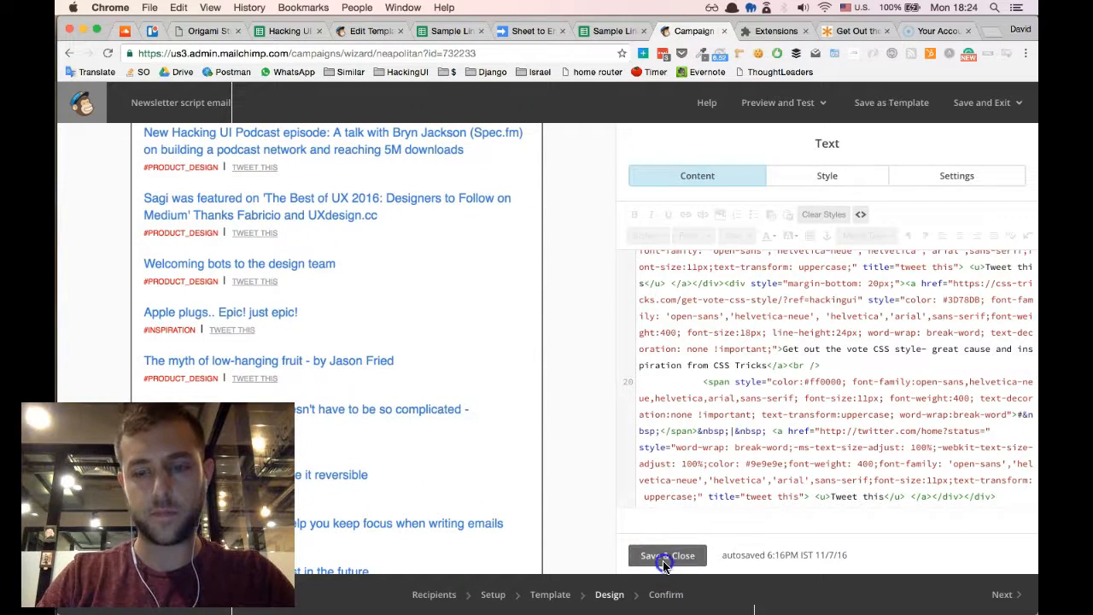
scroll(500, 376, "up", 3)
scroll(510, 377, "down", 2)
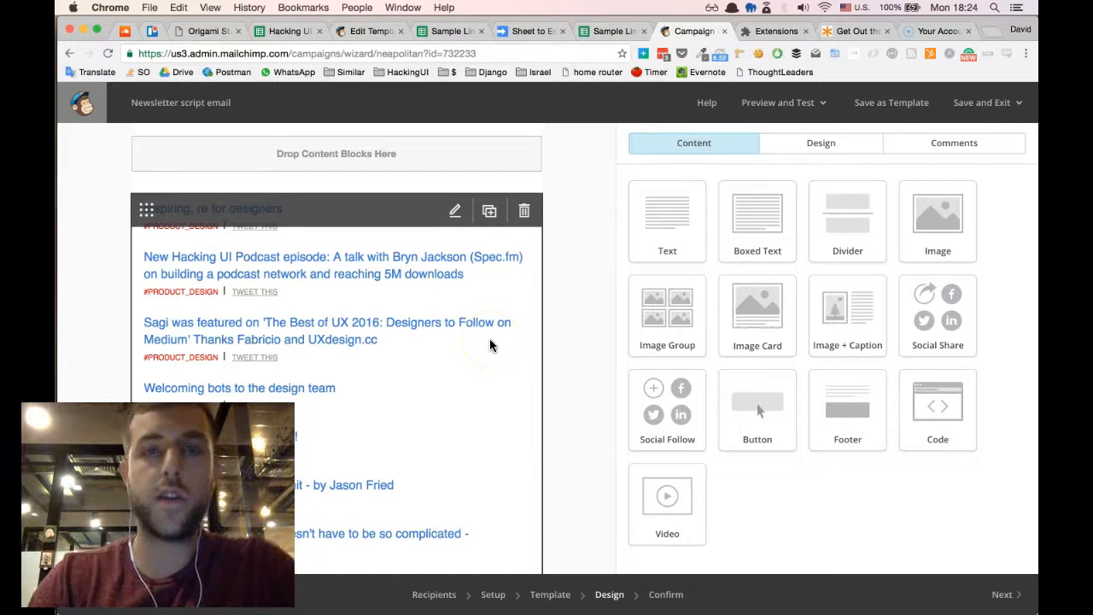
left_click(440, 353)
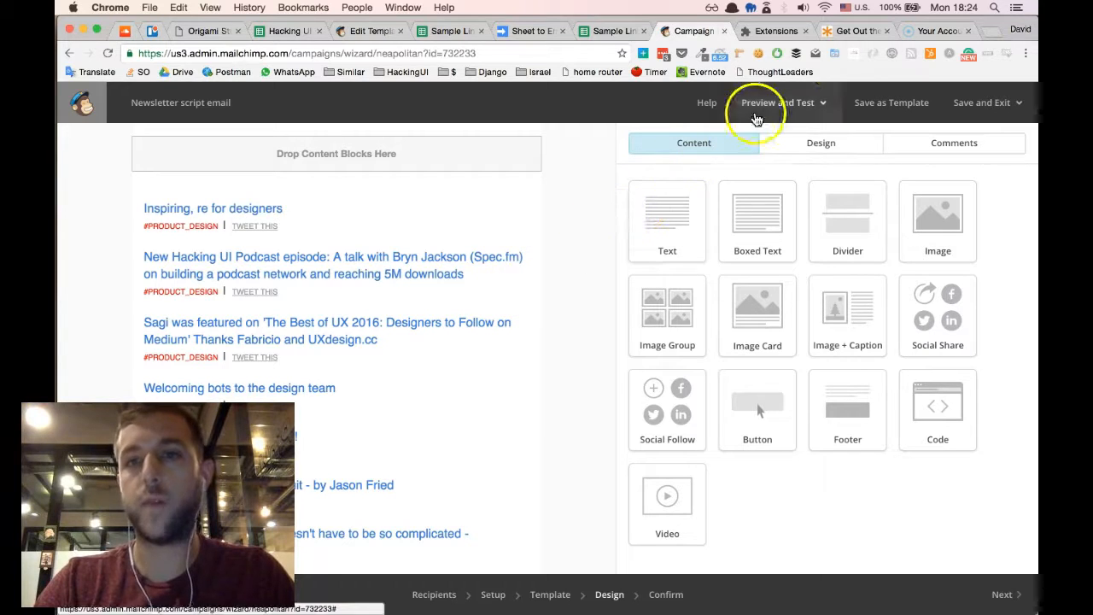
left_click(859, 30)
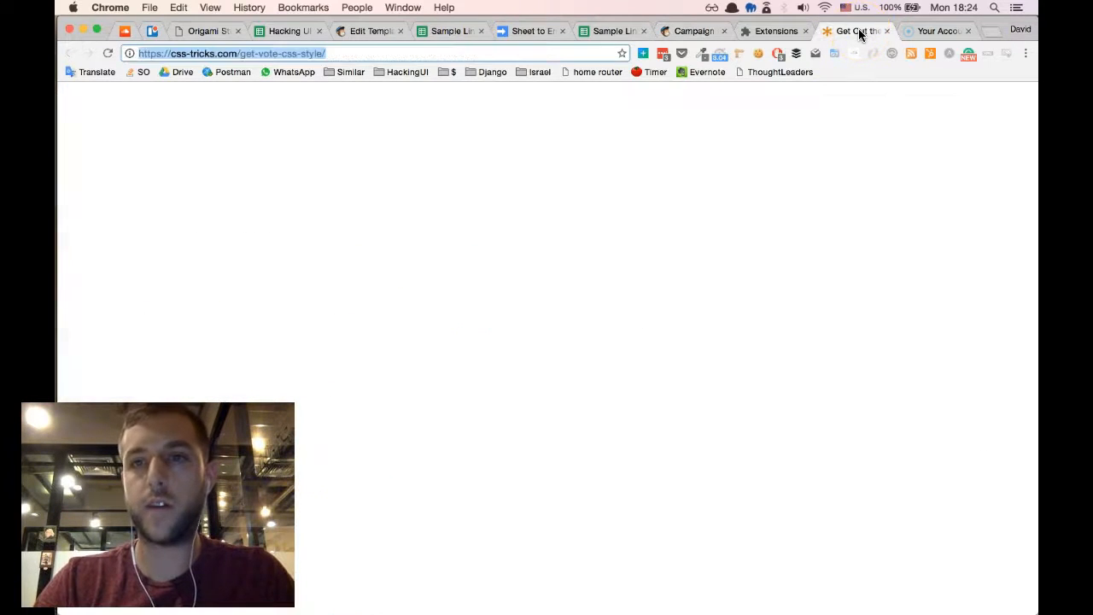
left_click(643, 54)
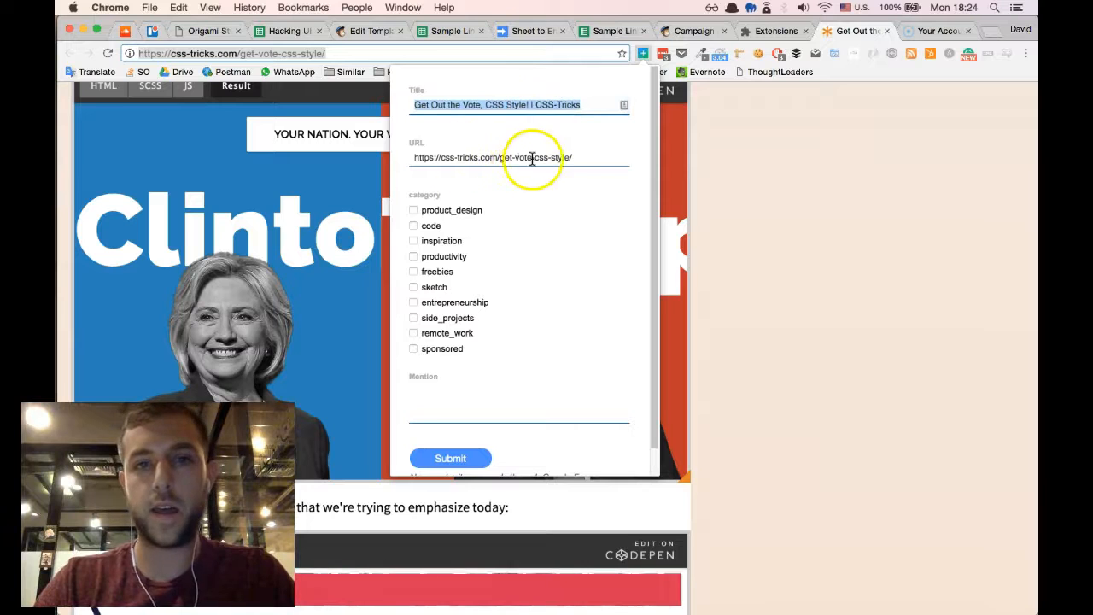
left_click(414, 241)
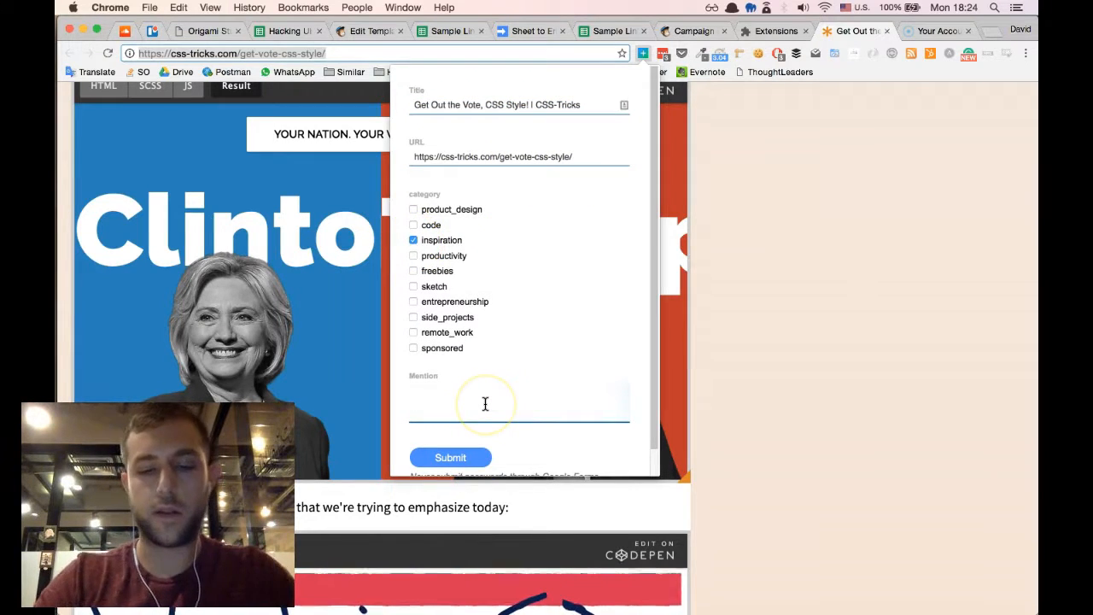
type("@real")
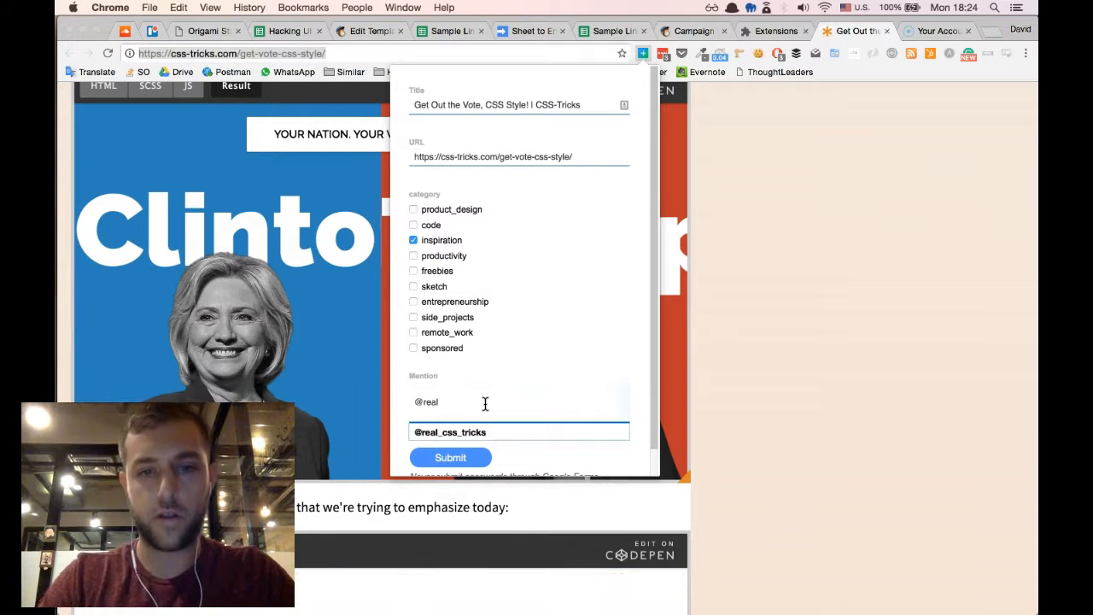
key("Down")
key("Return")
left_click(452, 459)
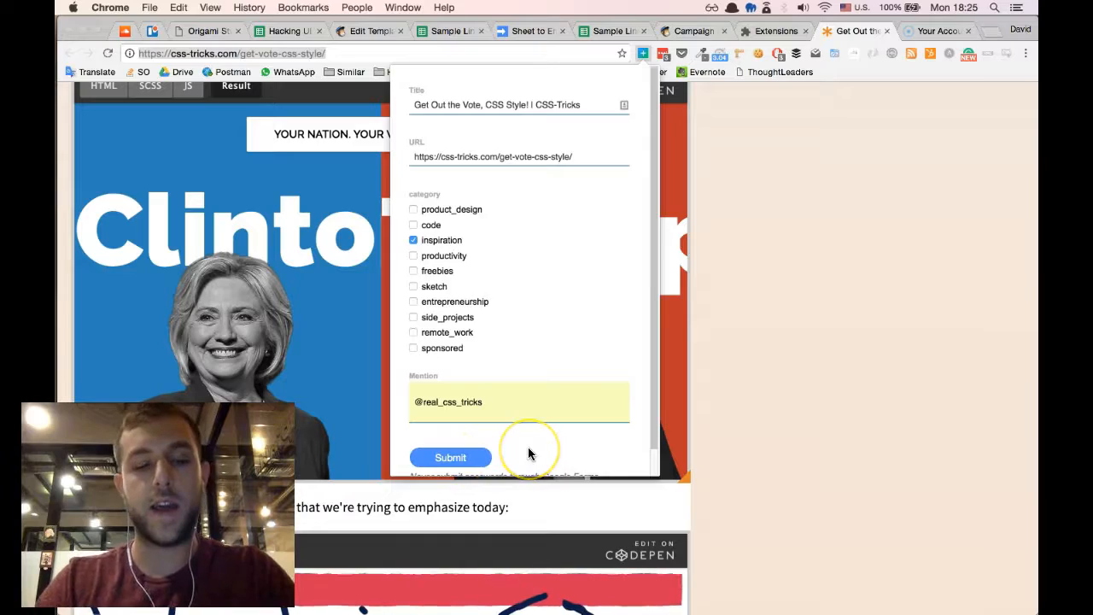
key("Escape")
- Go back to the my awesome newsletter sheet and look through the issue 140 links down to the CSS-Tricks row
key("super+grave")
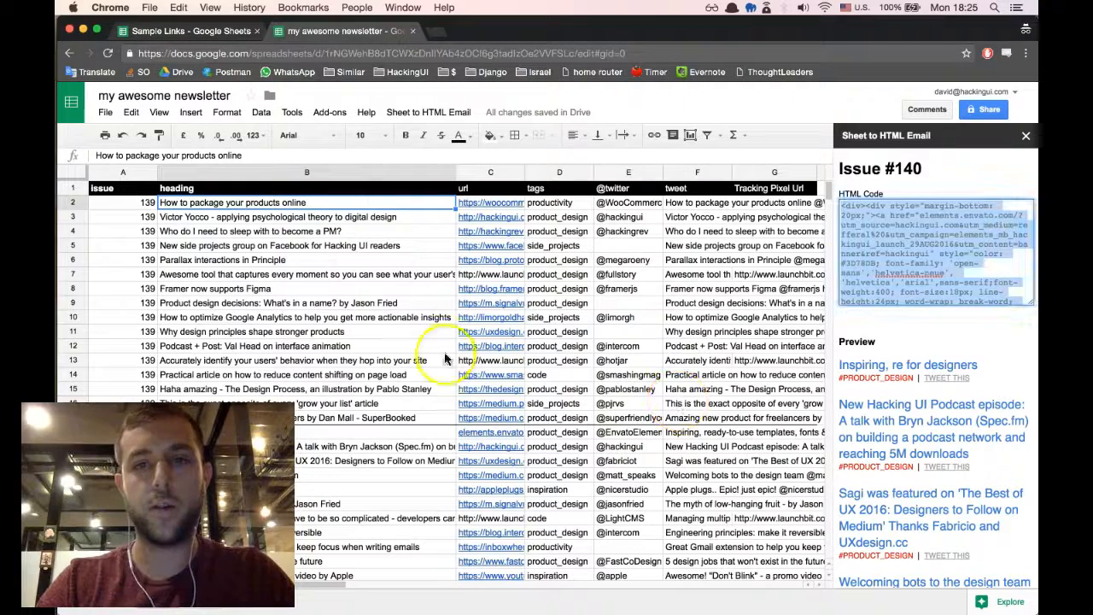
left_click(335, 447)
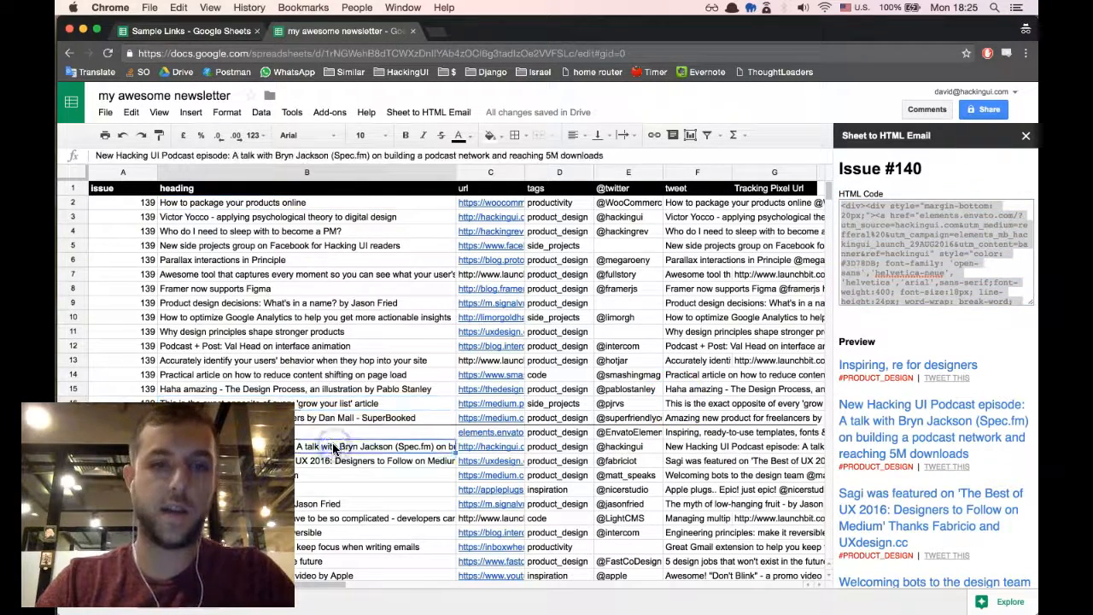
scroll(334, 447, "down", 5)
scroll(395, 389, "down", 1)
scroll(420, 349, "up", 1)
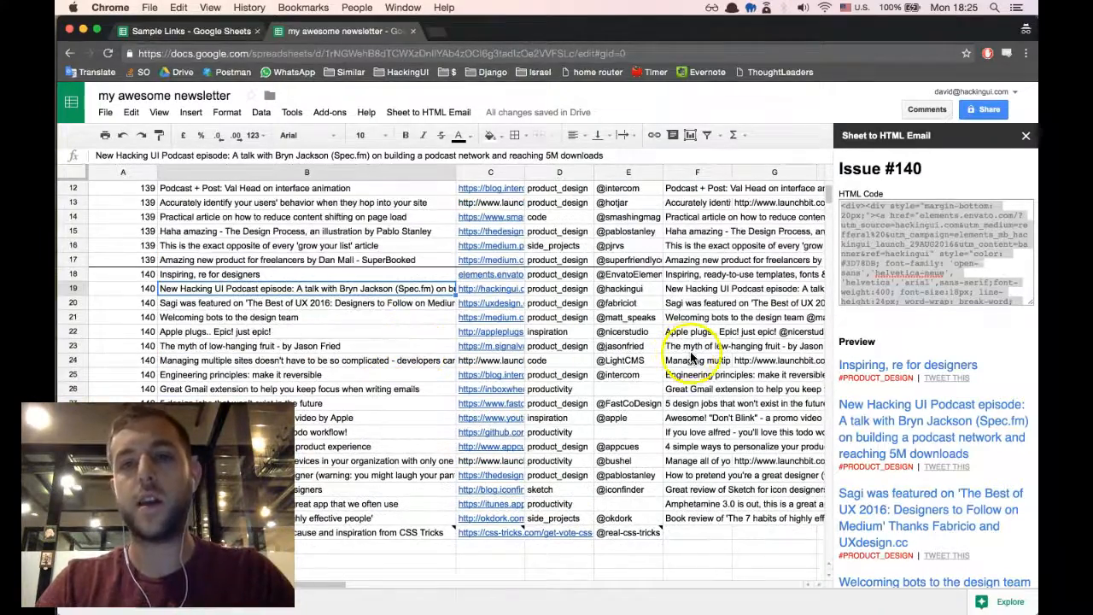
- Examine the tweet texts of several issue 140 links, from the Gmail extension row up to "Welcoming bots to the design team"
left_click(704, 389)
scroll(707, 474, "up", 3)
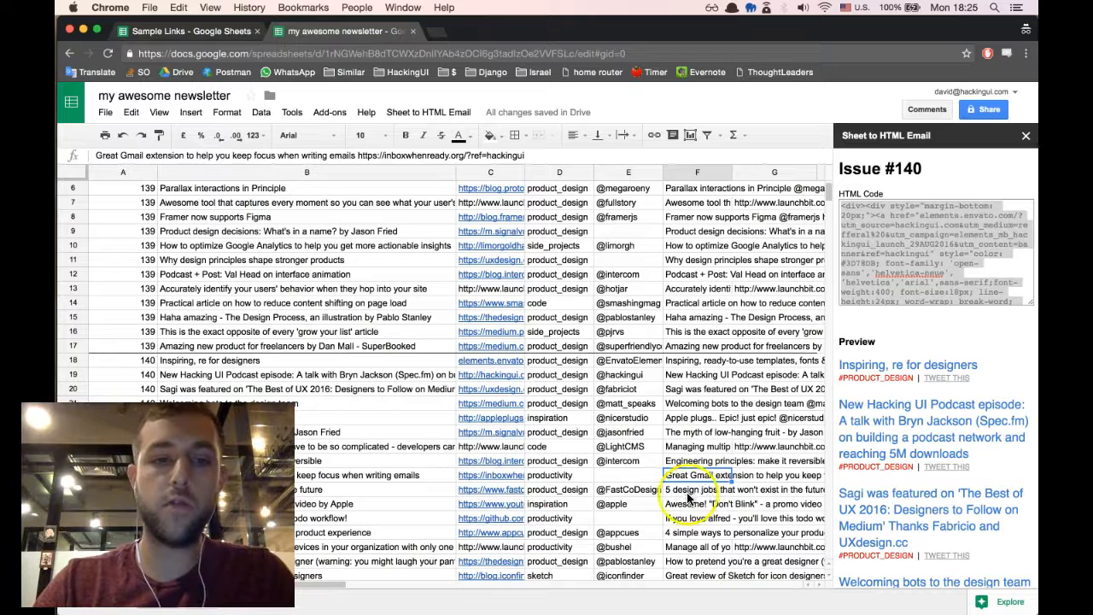
left_click(698, 461)
left_click(705, 447)
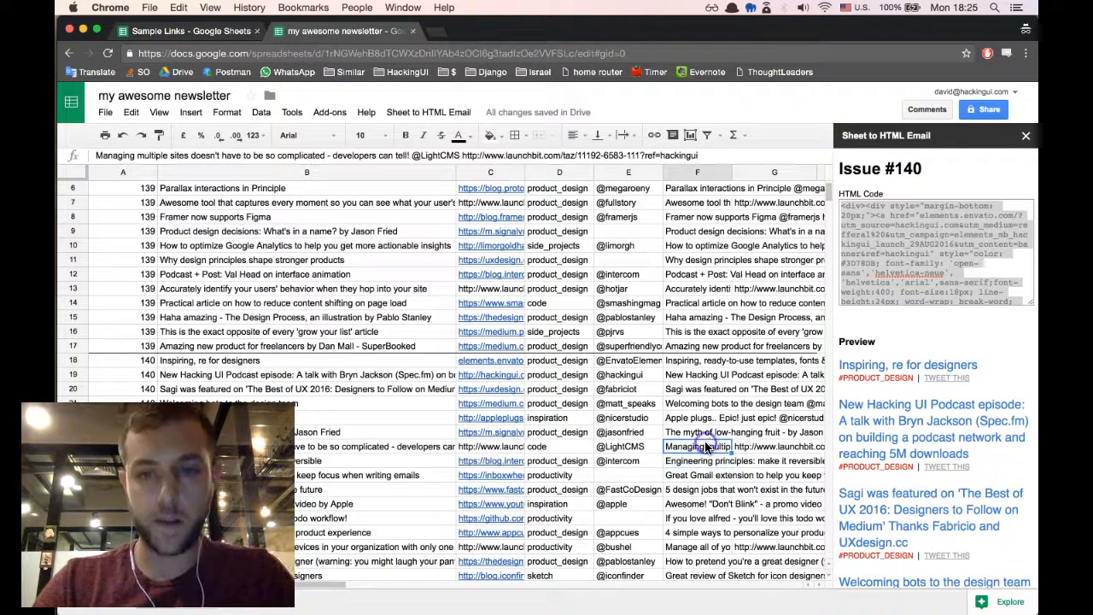
left_click(705, 433)
left_click(705, 417)
left_click(702, 403)
scroll(706, 462, "down", 3)
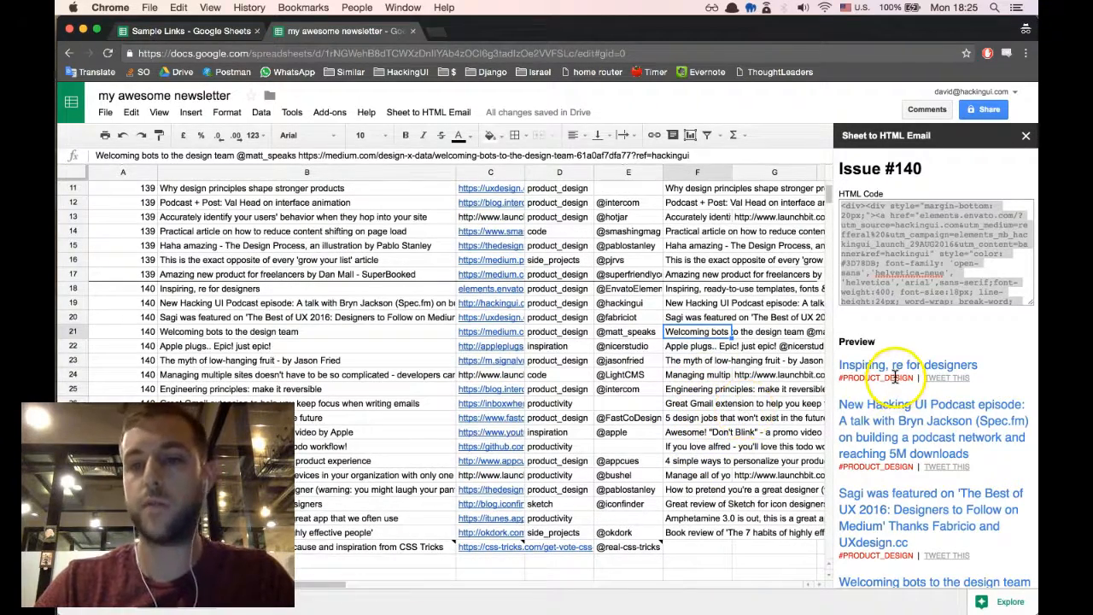
- Examine the hashtags under the link headings in the Issue #140 preview, starting with #PRODUCT_DESIGN
left_click_drag(840, 379, 910, 379)
scroll(908, 378, "down", 2)
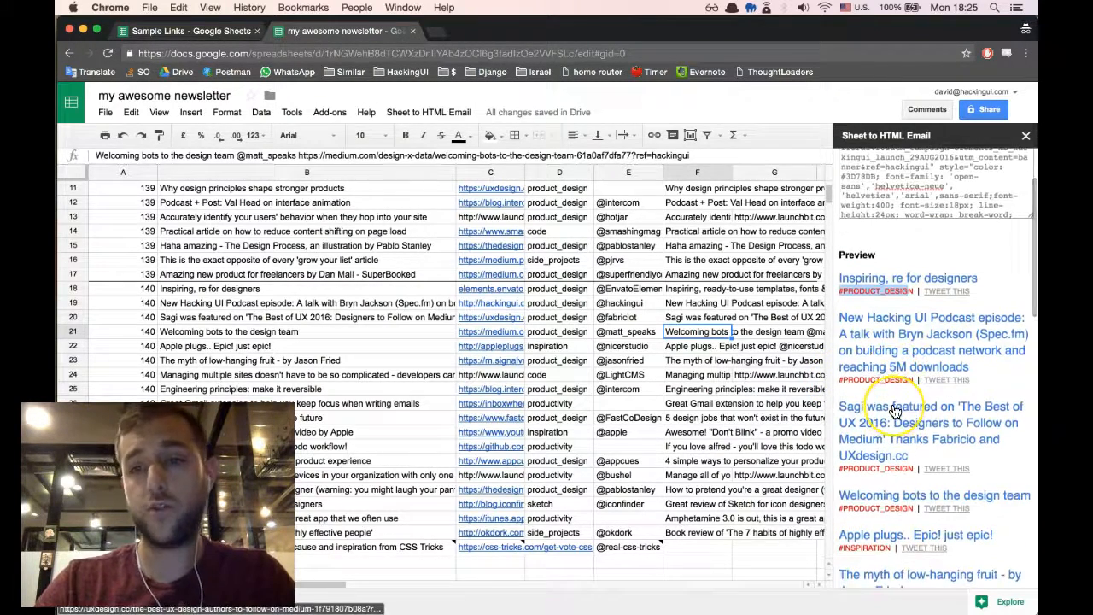
scroll(894, 412, "down", 3)
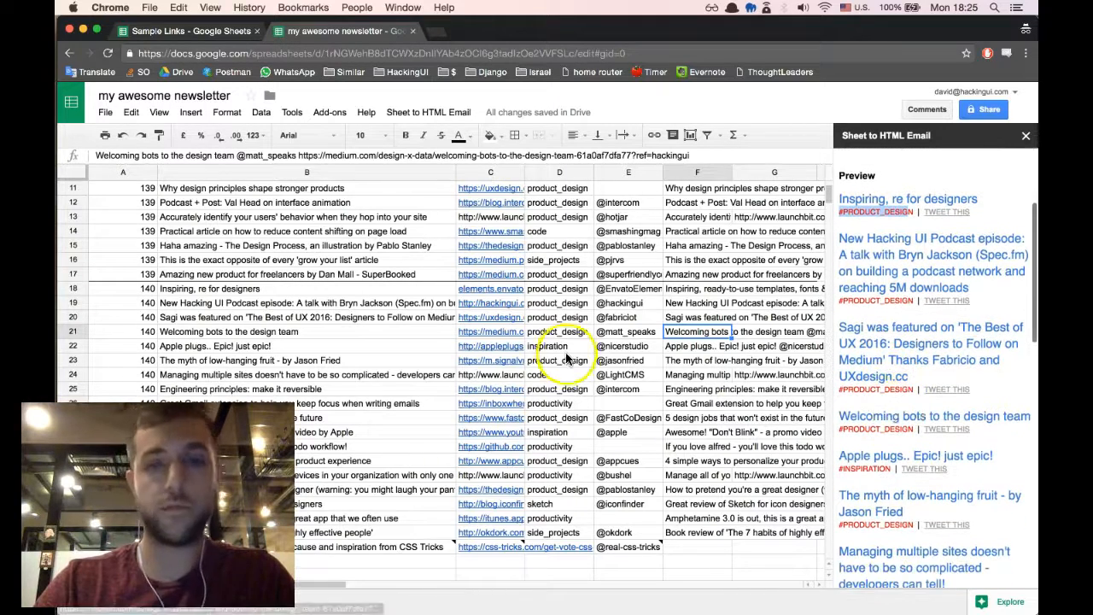